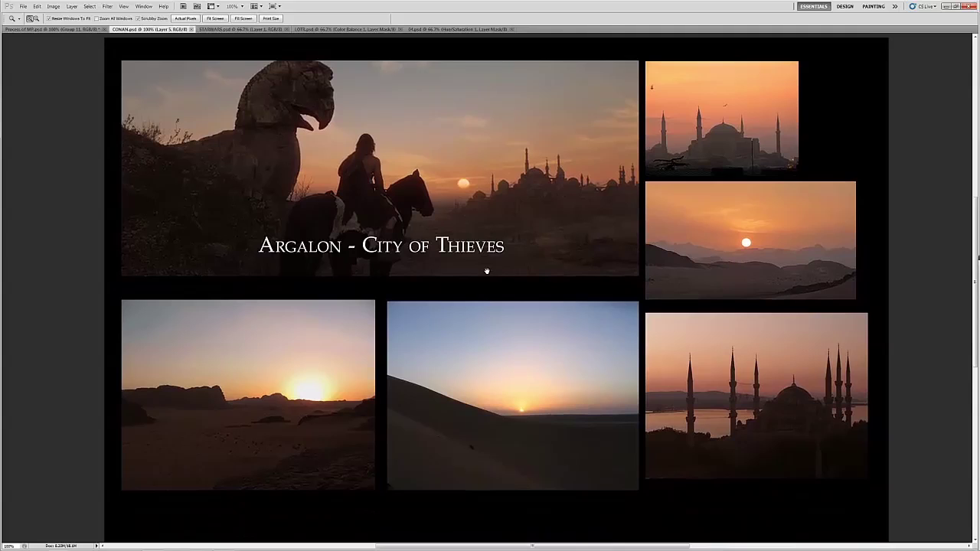
- Show the board in full-screen mode and examine the Argalon painting beside its sunset and mosque reference photos
left_click_drag(477, 273, 474, 273)
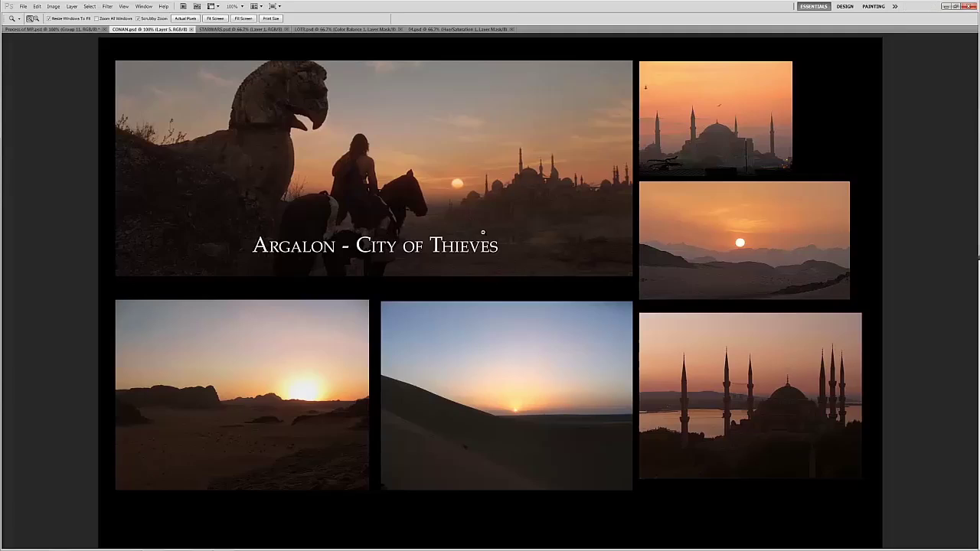
key("f")
left_click_drag(496, 234, 540, 280)
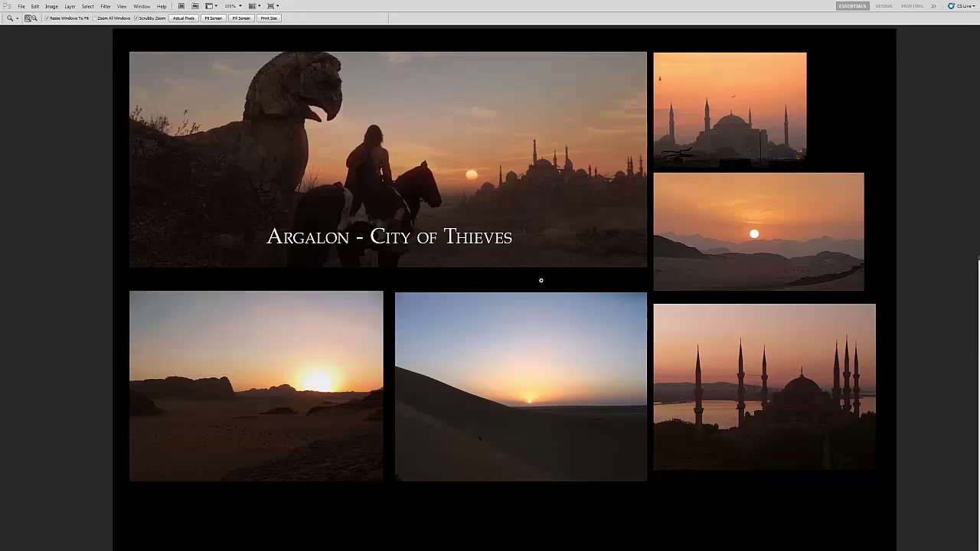
left_click_drag(498, 215, 483, 212)
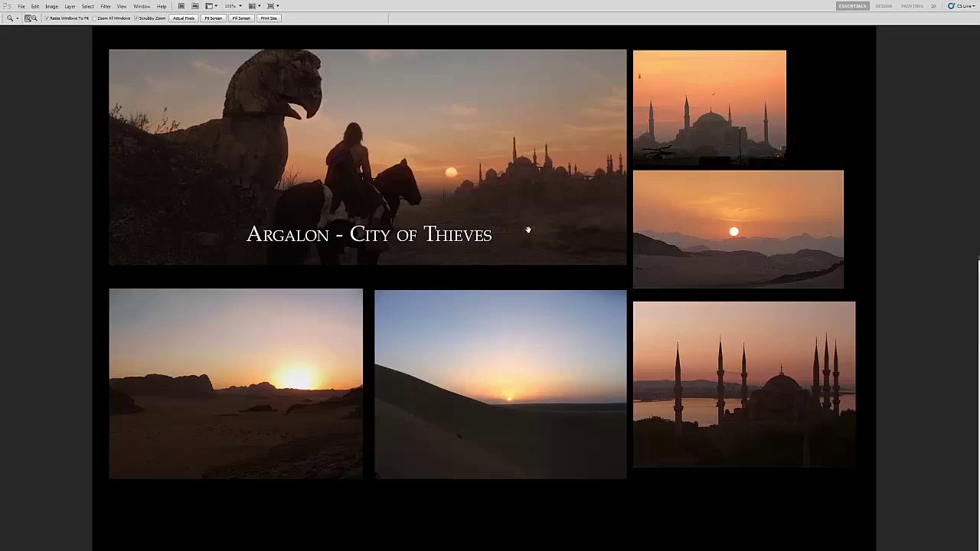
left_click_drag(522, 234, 526, 233)
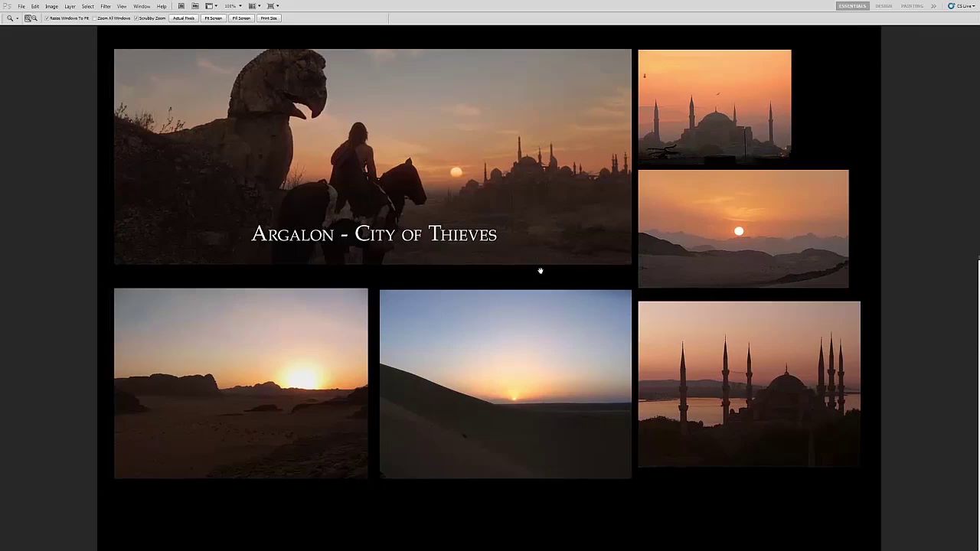
left_click_drag(541, 271, 542, 270)
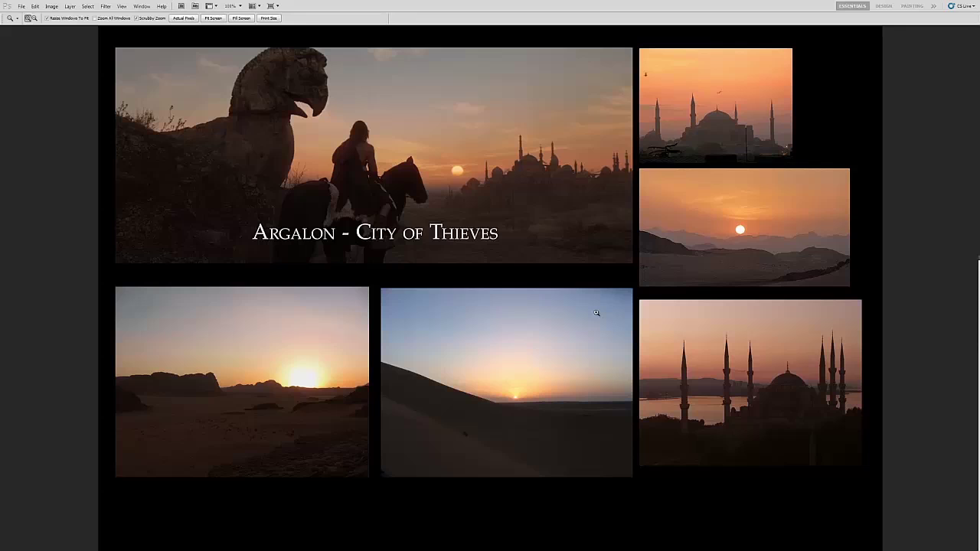
left_click_drag(384, 234, 392, 253)
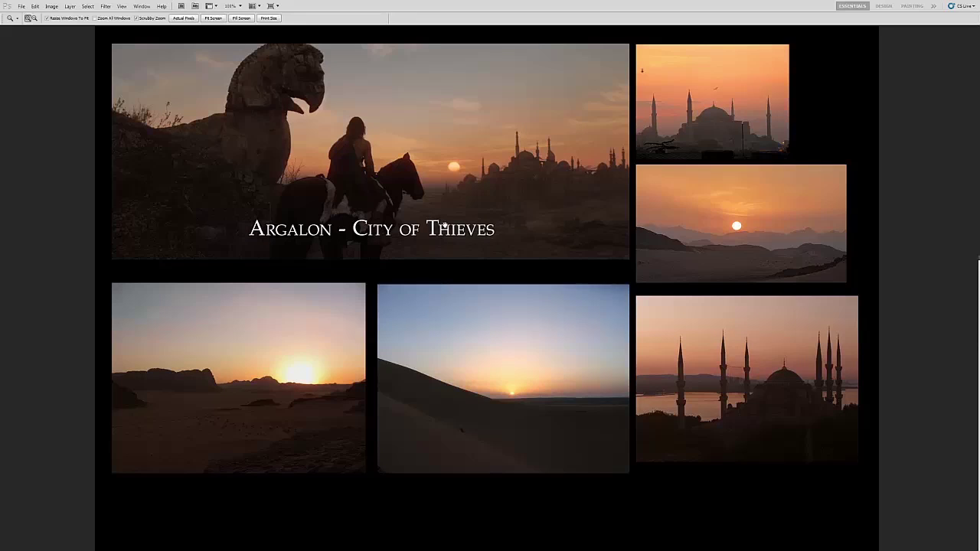
mouse_move(446, 225)
left_mouse_down()
mouse_move(456, 226)
mouse_move(445, 236)
left_mouse_up()
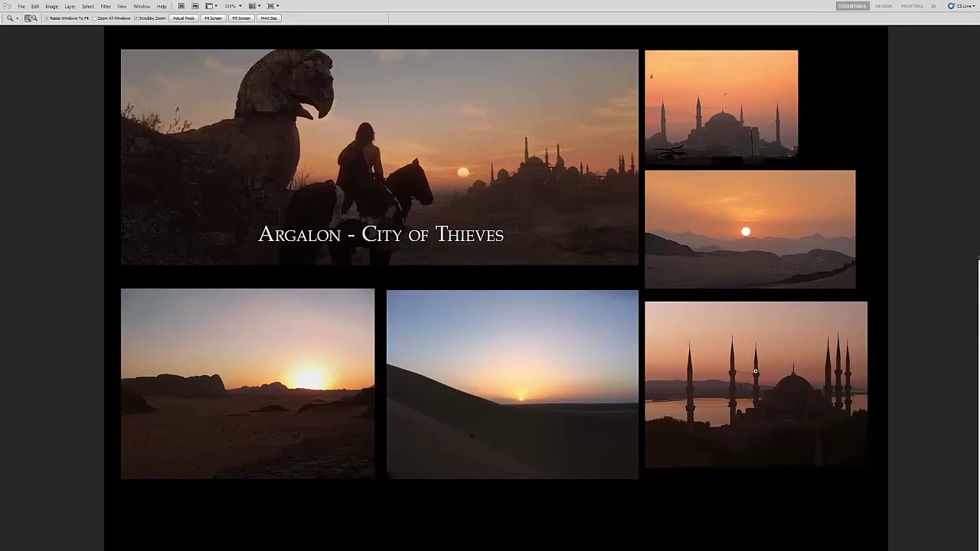
left_click_drag(472, 348, 466, 349)
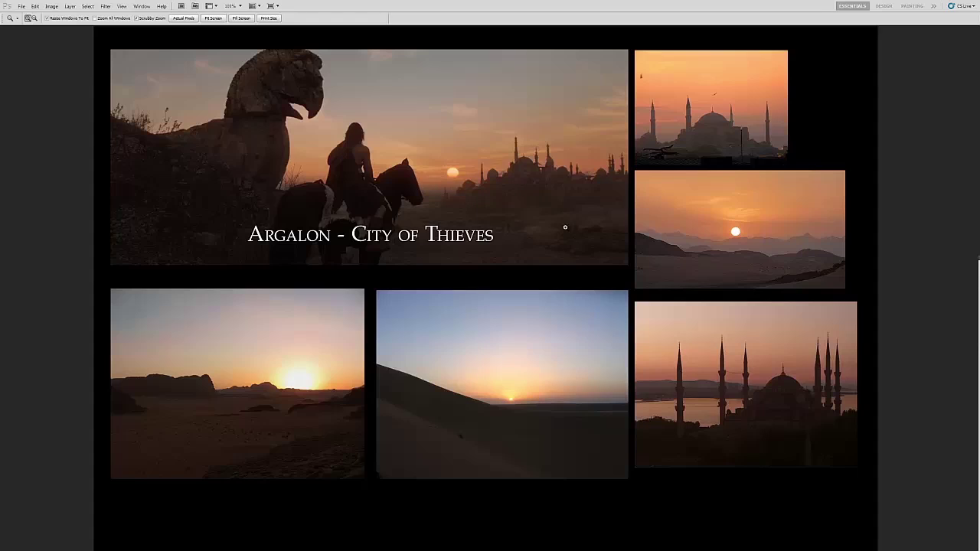
key("v")
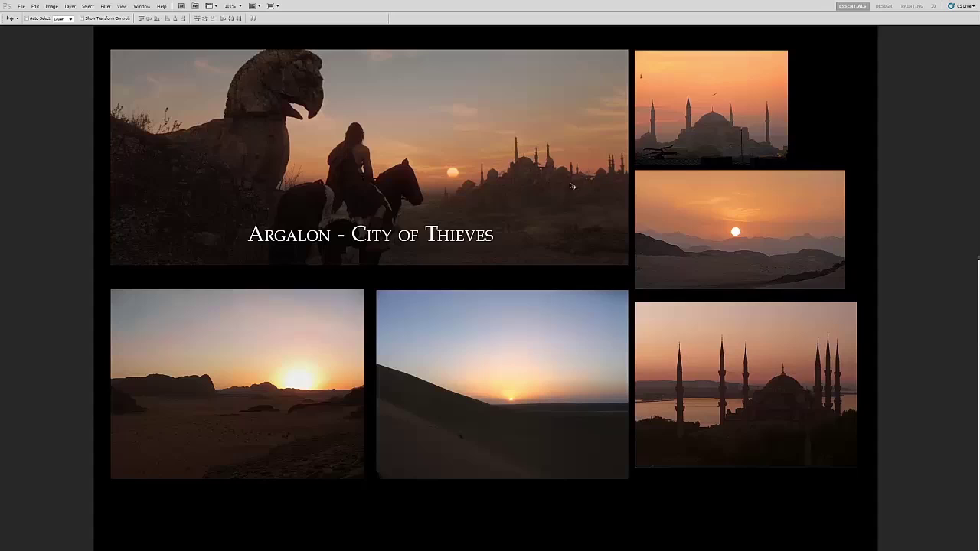
left_click_drag(539, 197, 533, 193)
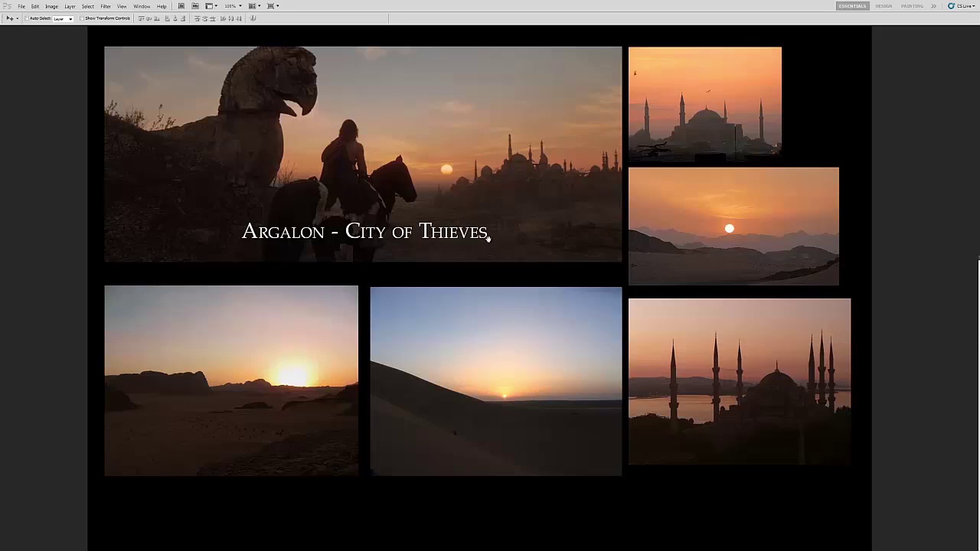
left_click_drag(499, 234, 496, 229)
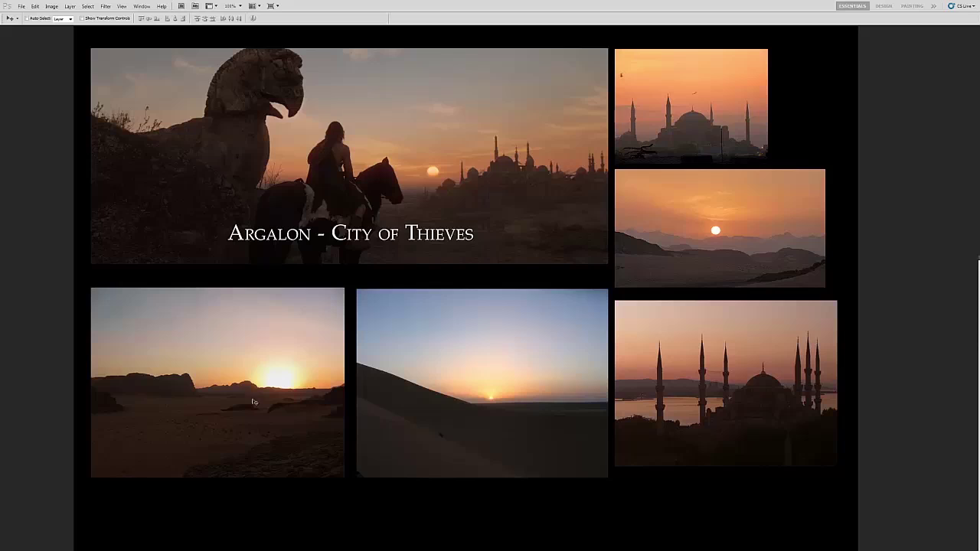
left_click_drag(592, 306, 588, 310)
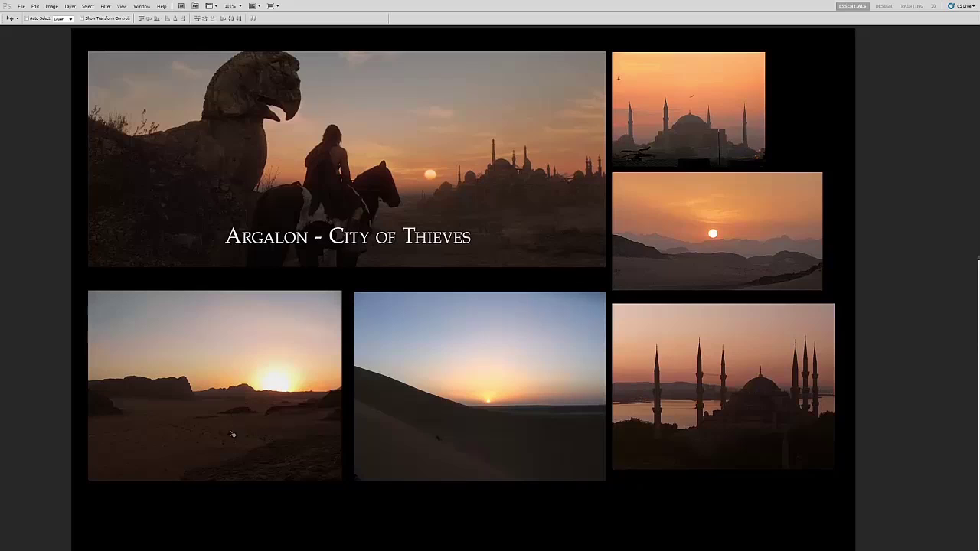
- Examine the desert and dune sunset photos up close and compare them with the orange sunset references and the painting
key("z")
left_click_drag(257, 395, 271, 435)
left_click_drag(327, 392, 311, 389)
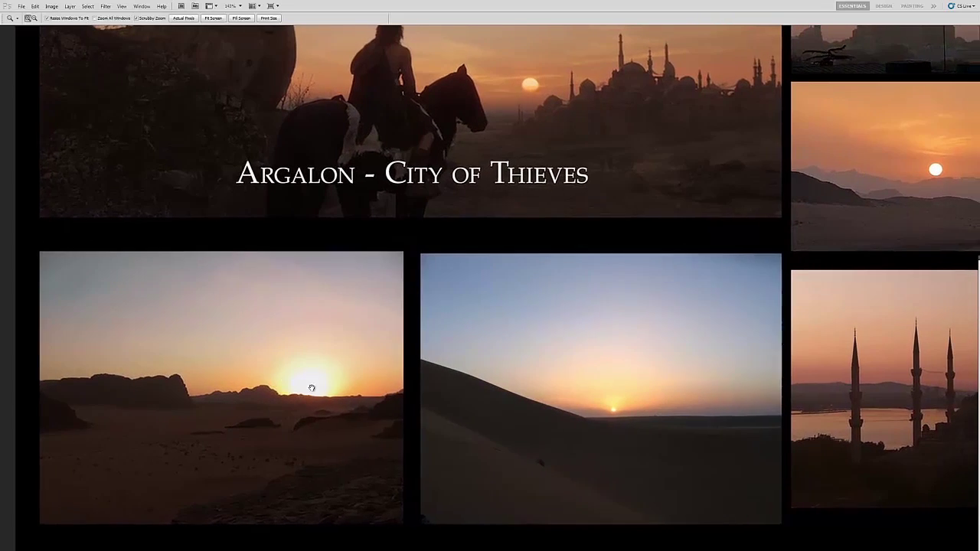
left_click_drag(440, 352, 365, 341)
left_click_drag(586, 395, 452, 371)
scroll(437, 363, "right", 12)
scroll(438, 363, "up", 8)
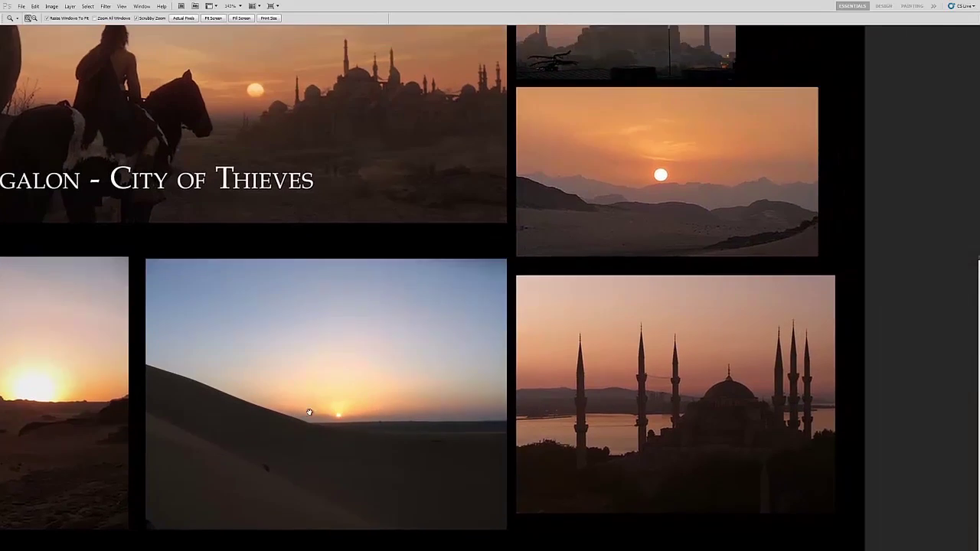
scroll(591, 286, "down", 5)
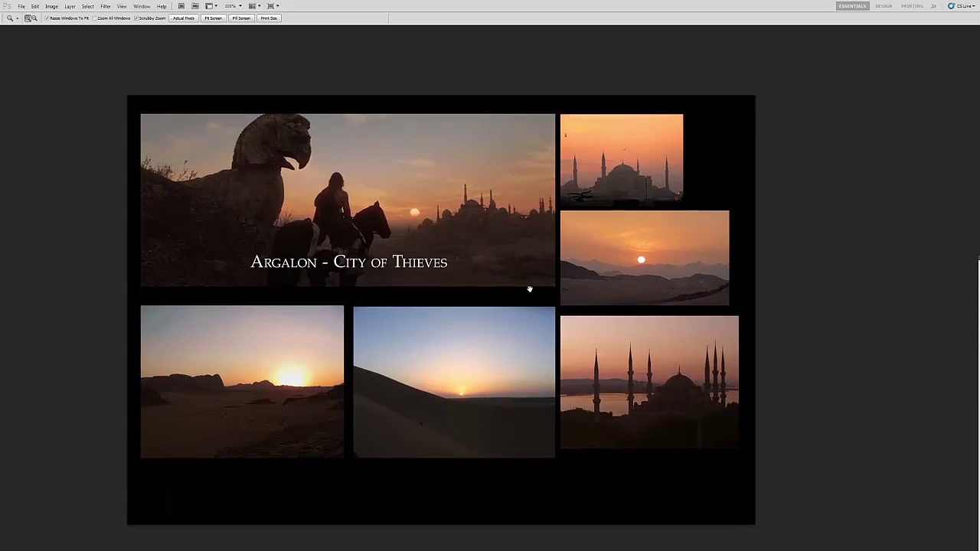
scroll(586, 278, "up", 2)
left_click_drag(593, 277, 558, 286)
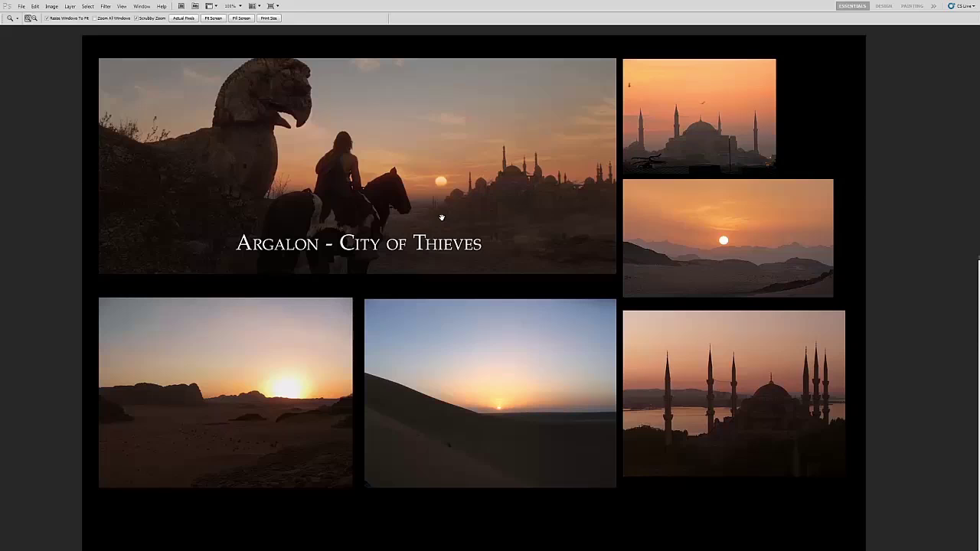
left_click_drag(441, 218, 431, 214)
key("v")
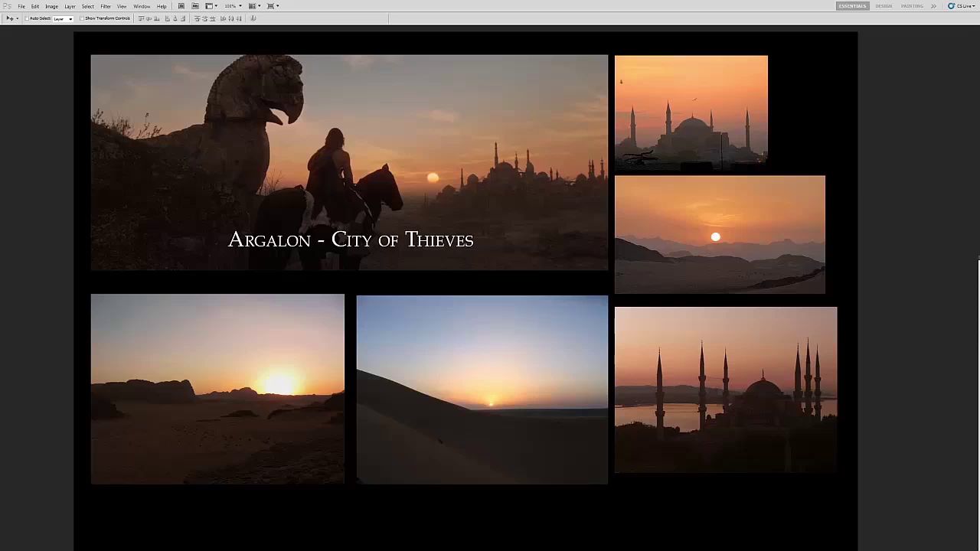
- Delete the blue-sky dune photo and move the rocky desert sunset photo into its place below the painting
key("Delete")
left_click_drag(338, 371, 592, 359)
left_click_drag(507, 348, 431, 337)
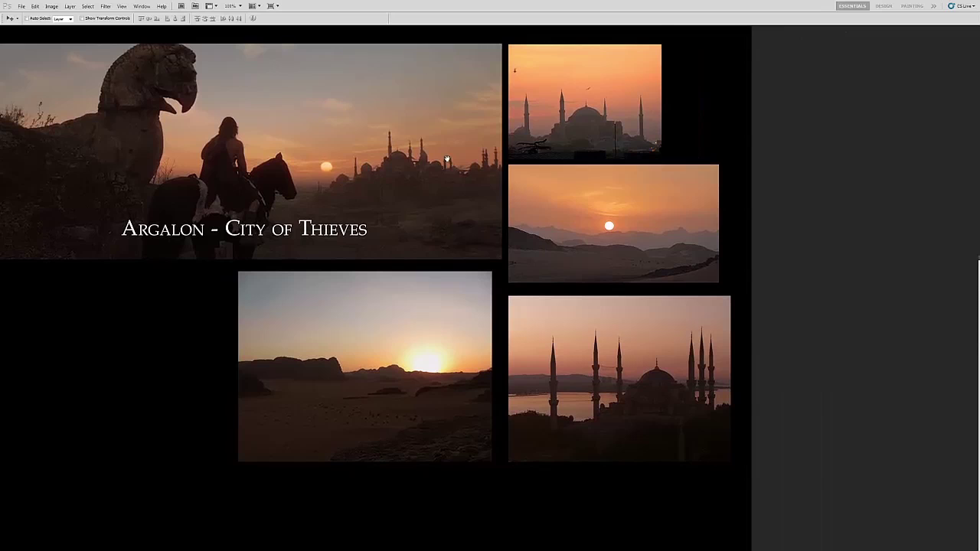
scroll(448, 164, "left", 3)
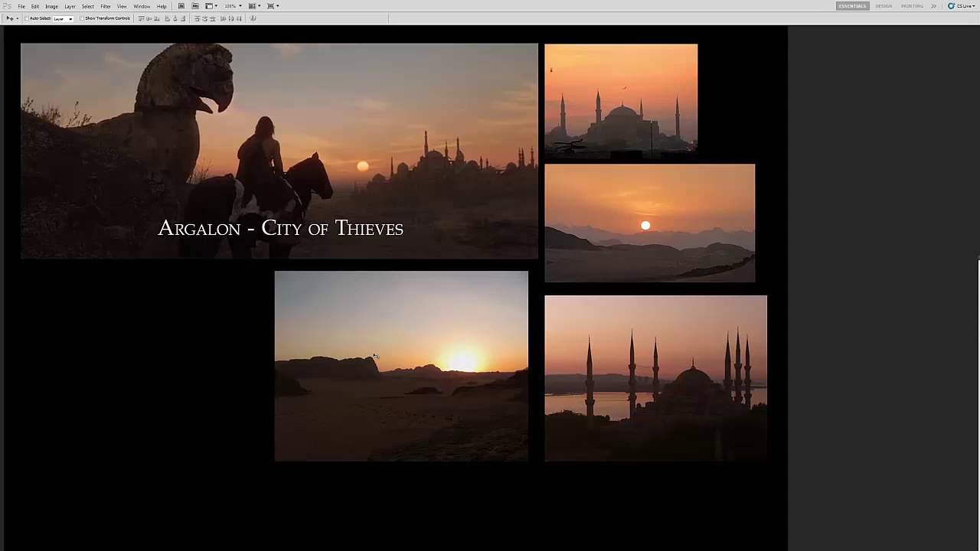
scroll(479, 327, "left", 5)
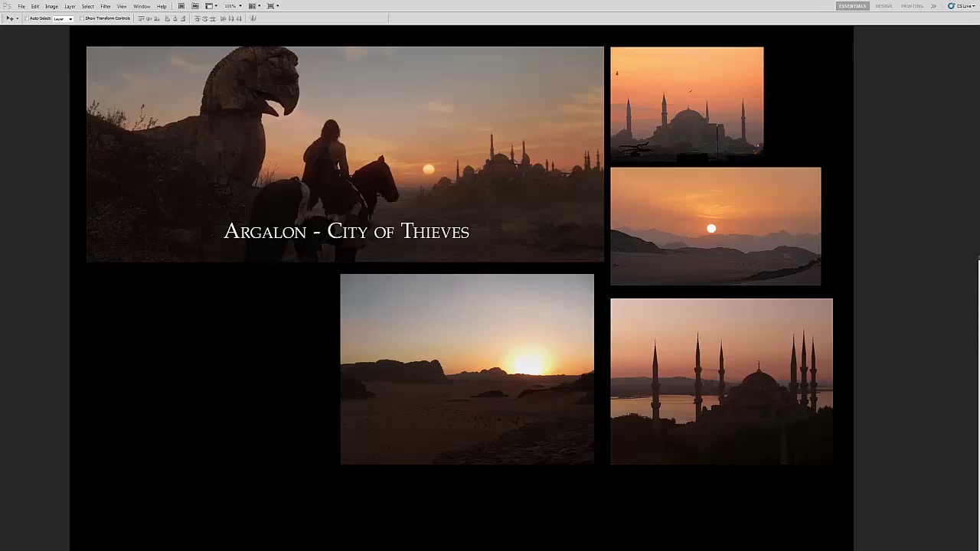
- Turn the whole board black and white and compare the tonal values of the painting and the reference photos
key("ctrl+shift+u")
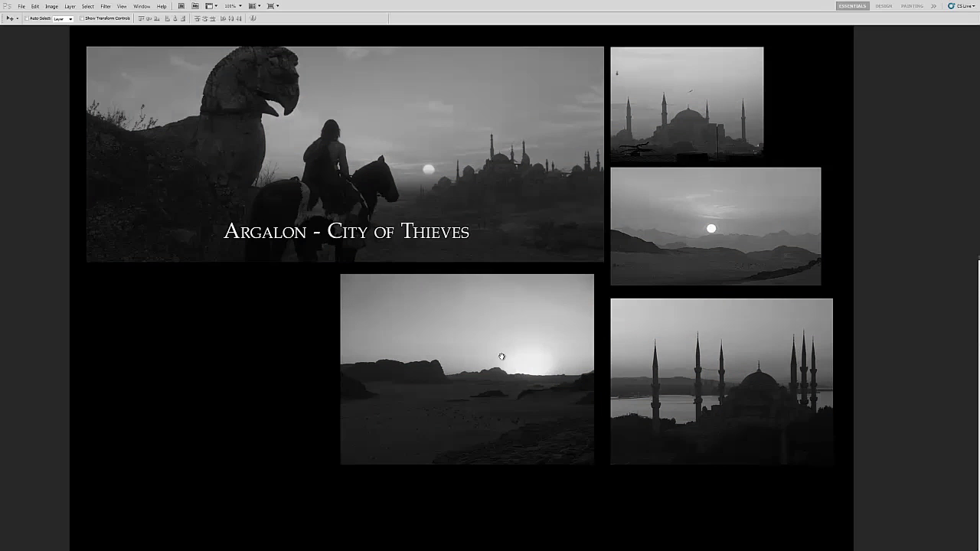
left_click_drag(500, 357, 431, 360)
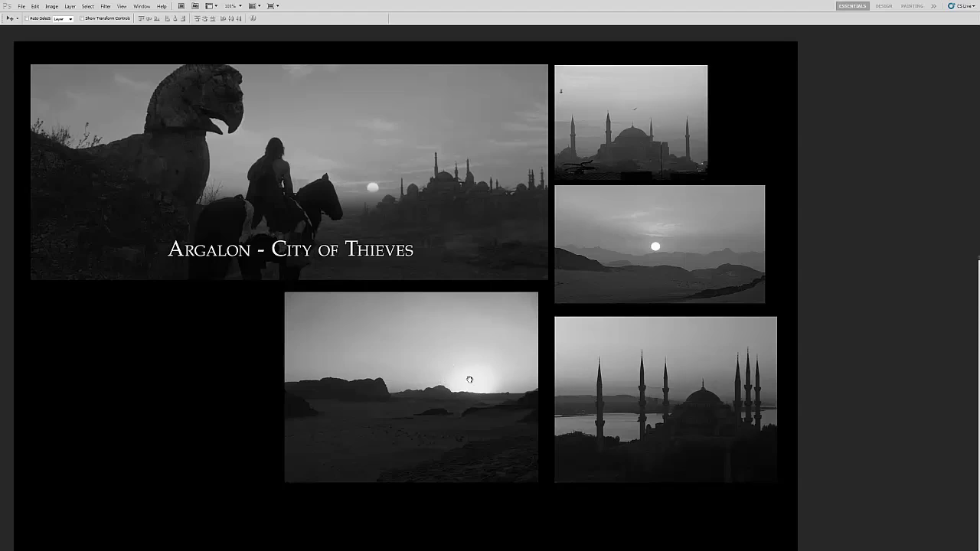
left_click_drag(466, 383, 438, 392)
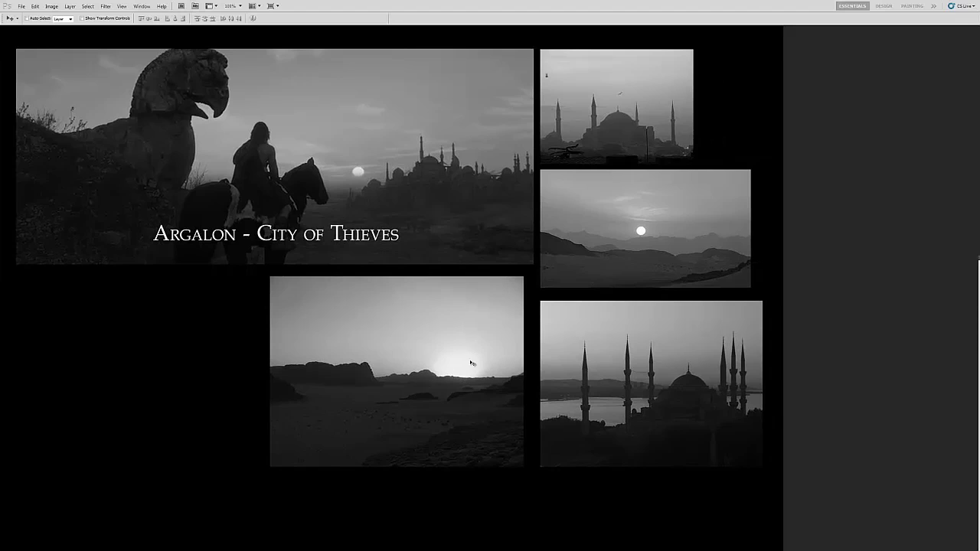
left_click_drag(467, 369, 466, 370)
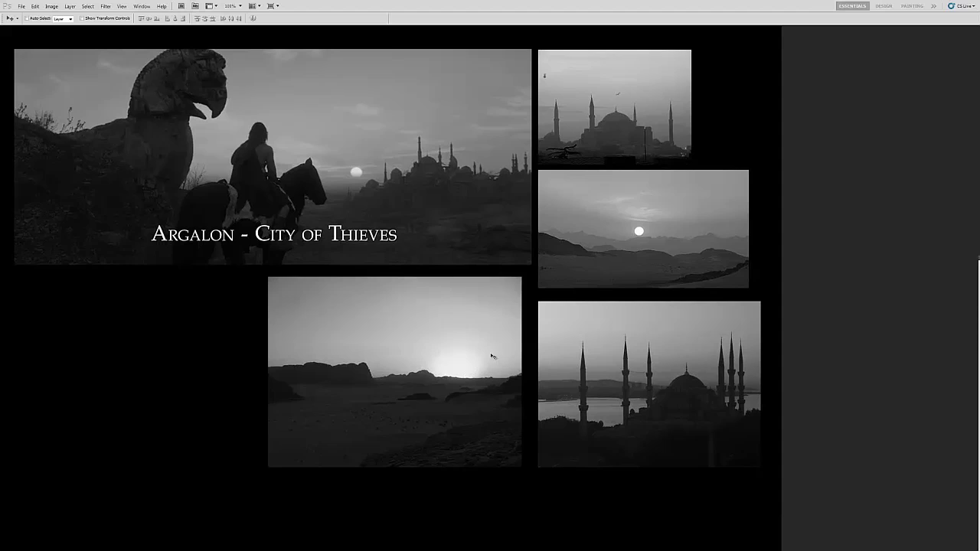
left_click_drag(471, 369, 466, 371)
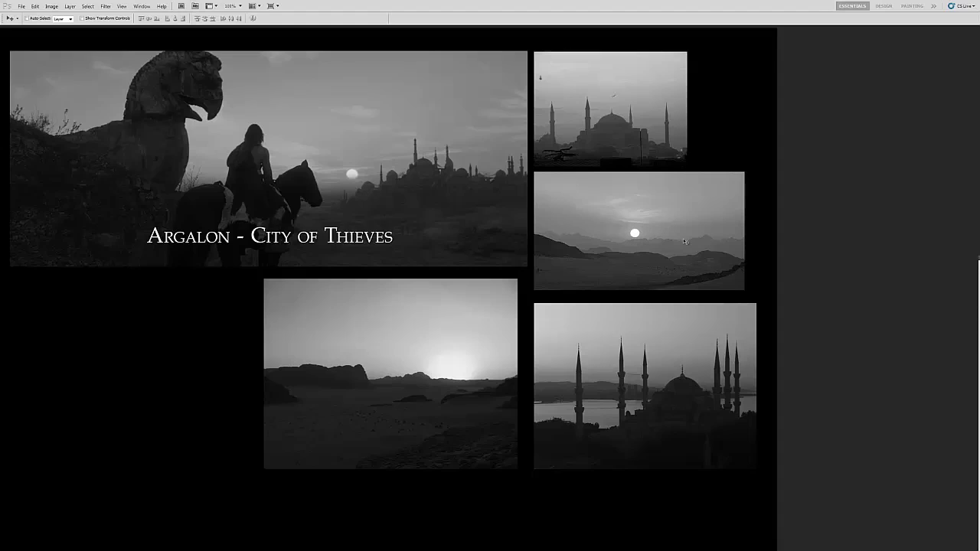
left_click_drag(637, 233, 639, 232)
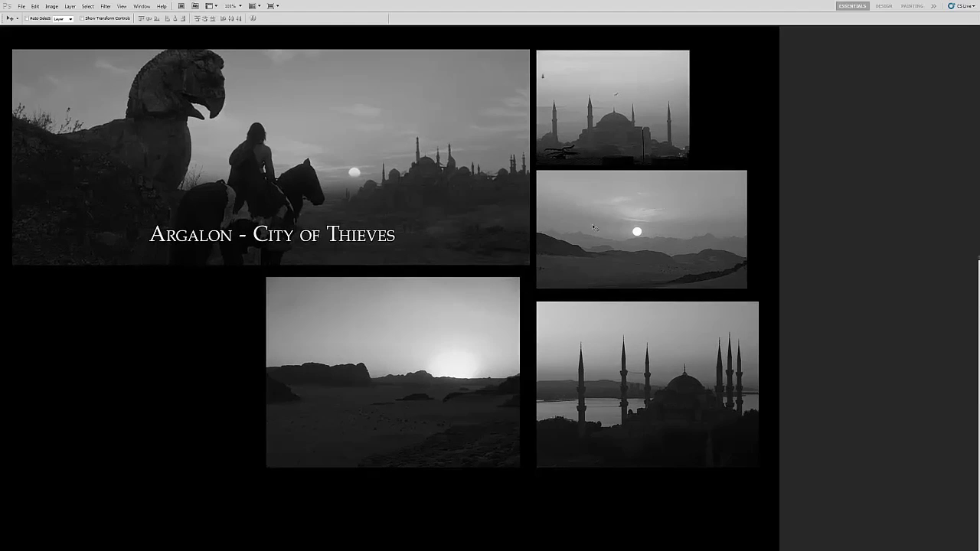
left_click_drag(637, 232, 660, 229)
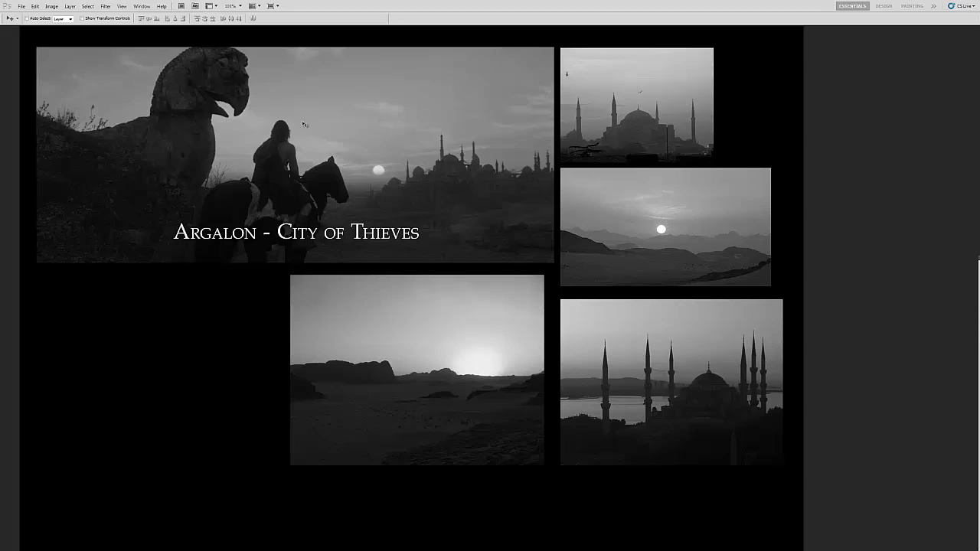
- Place a copy of the sun and sky from the mountain desert photo over the sun in the Argalon painting
key("z")
left_click(670, 225)
left_click_drag(657, 243, 718, 326)
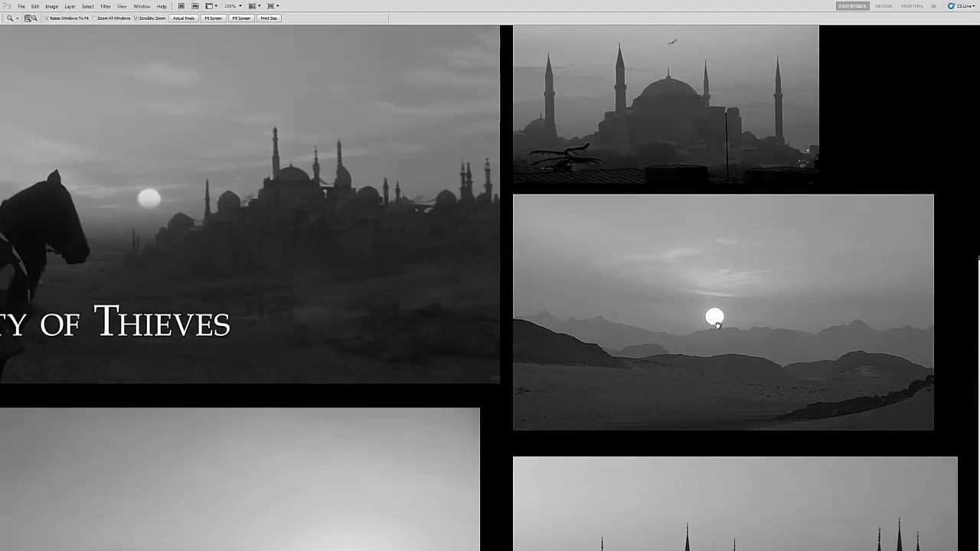
key("v")
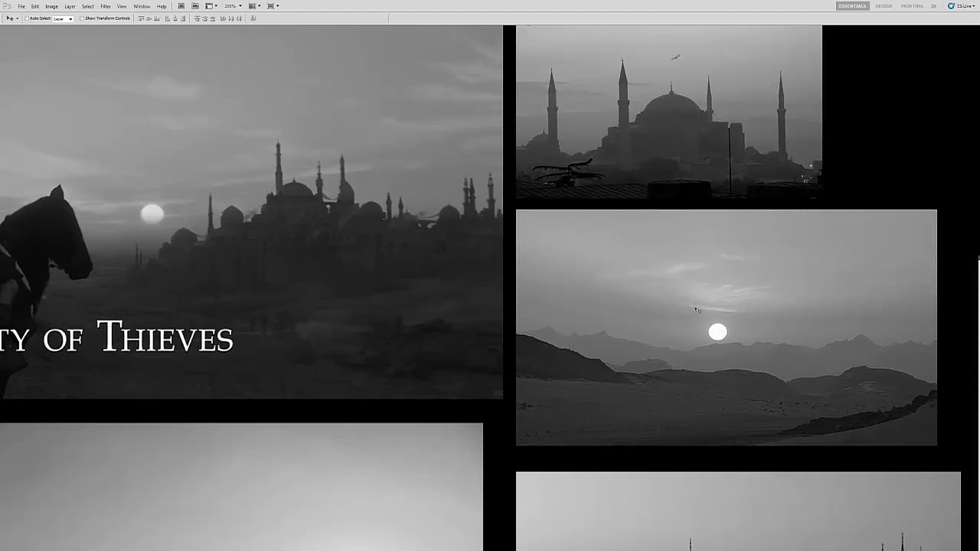
key("z")
left_click_drag(694, 309, 715, 302)
key("v")
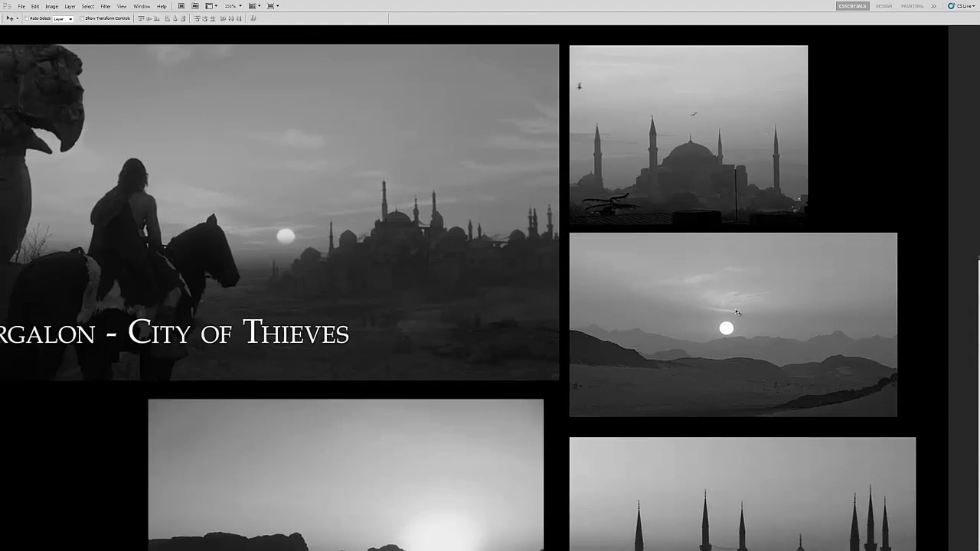
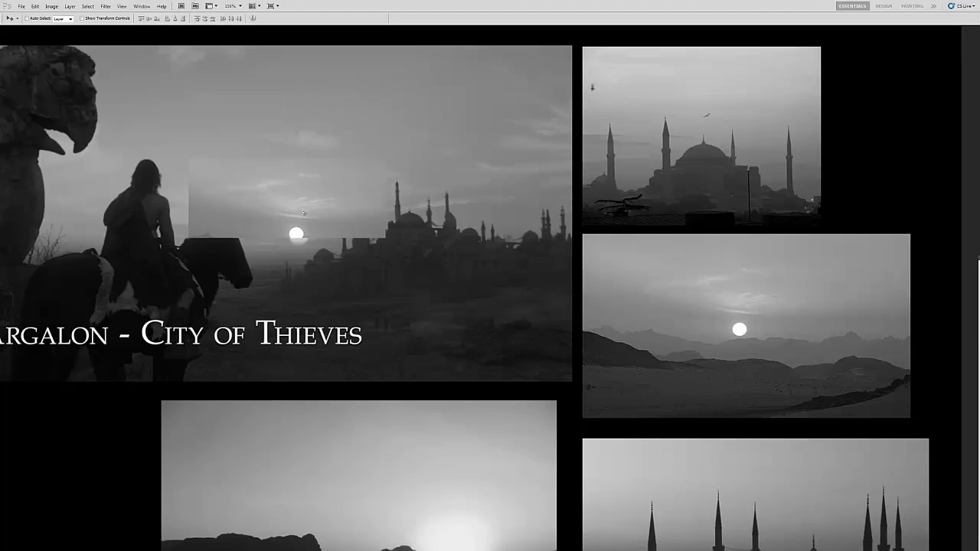
key("Down")
- Paint over the bright sun in the copied sky patch with a small brush in a sampled grey, and delete the patch
key("b")
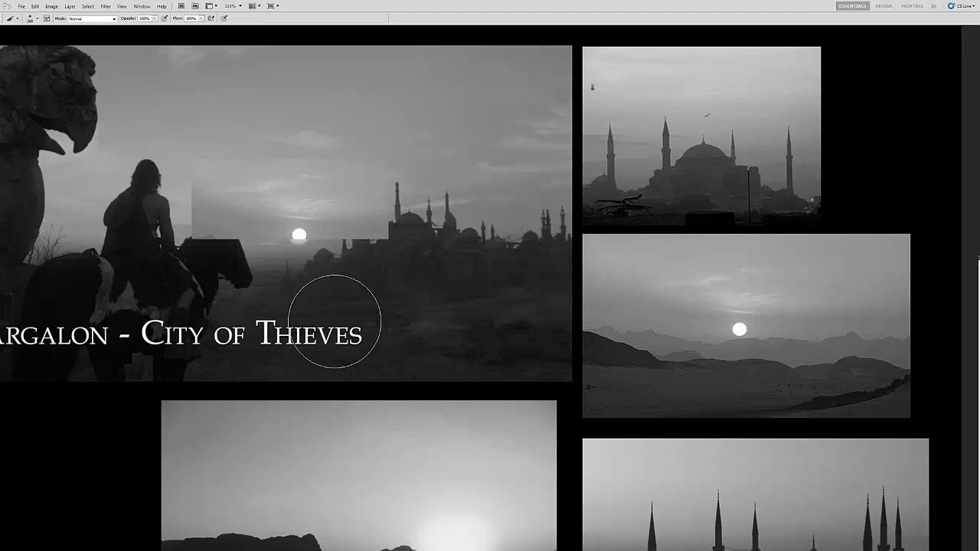
key("bracketleft")
key("bracketleft")
key("bracketleft")
key("bracketleft")
key("bracketleft")
key("bracketleft")
key("bracketleft")
key("bracketleft")
key("bracketleft")
key("bracketleft")
key("bracketleft")
mouse_move(302, 235)
left_mouse_down()
mouse_move(249, 207)
mouse_move(375, 195)
mouse_move(226, 191)
left_mouse_up()
left_click(314, 235, "alt")
key("bracketright")
key("v")
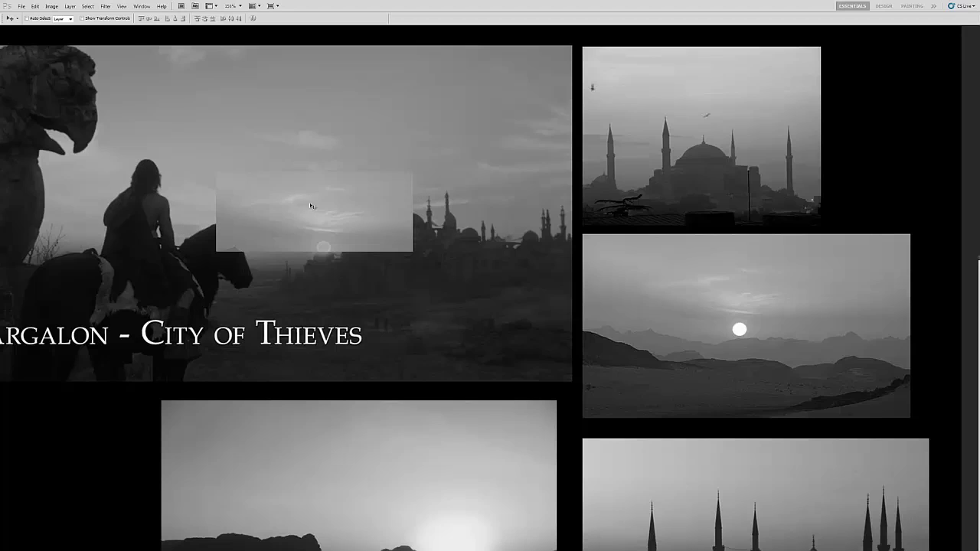
key("Delete")
- Examine the values around the sun and hazy mountains in the mountain desert photo up close
left_click_drag(698, 333, 701, 306)
key("z")
left_click(734, 326, "alt")
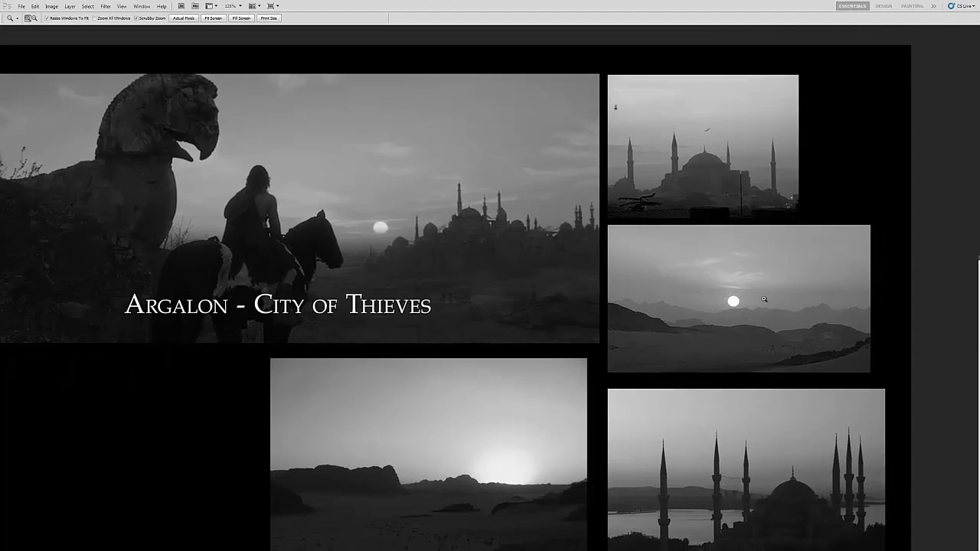
key("v")
key("z")
left_click(741, 317)
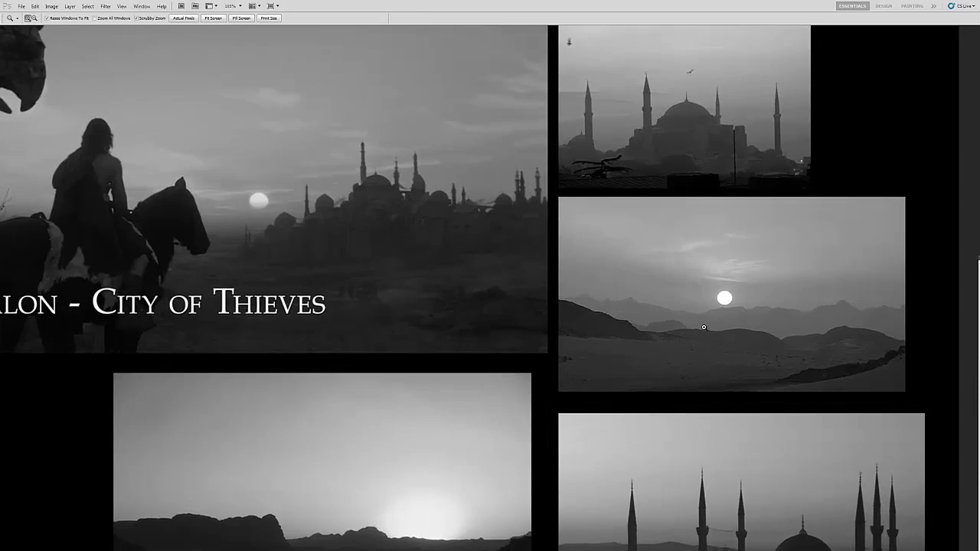
- Compare the horizon and ground values beneath the sun in the Argalon painting with those in the mountain desert photo
key("v")
left_click_drag(730, 321, 730, 317)
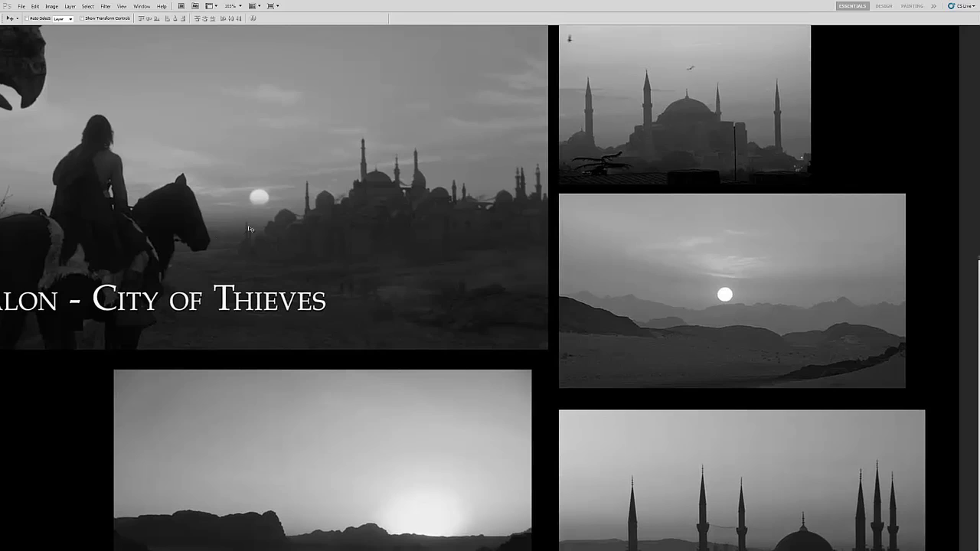
left_click_drag(249, 234, 261, 231)
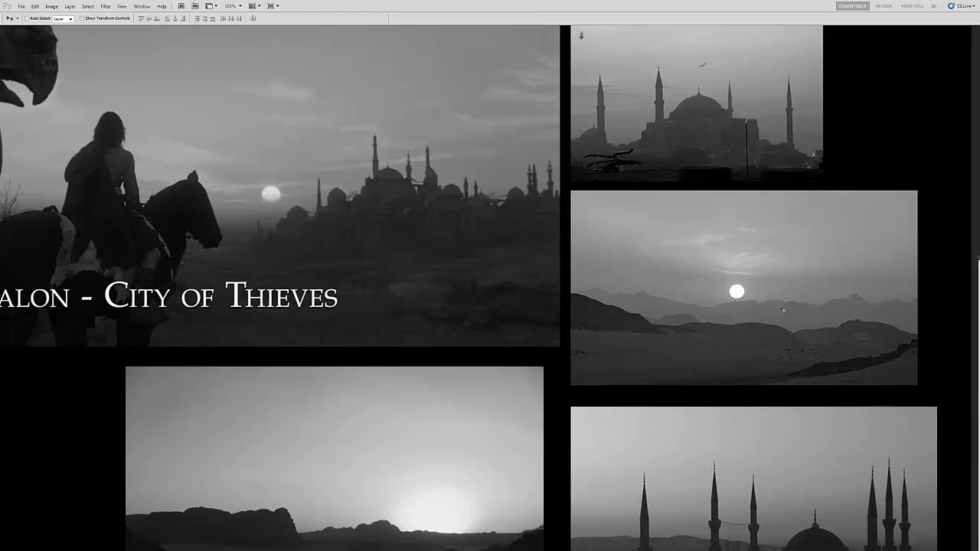
left_click_drag(740, 322, 622, 330)
key("v")
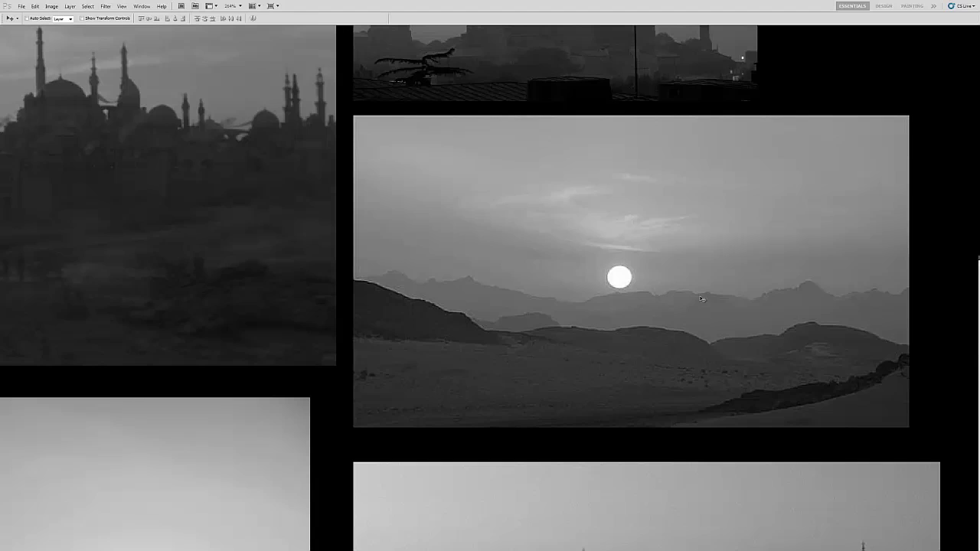
left_click_drag(704, 306, 529, 299)
left_click_drag(528, 299, 563, 301)
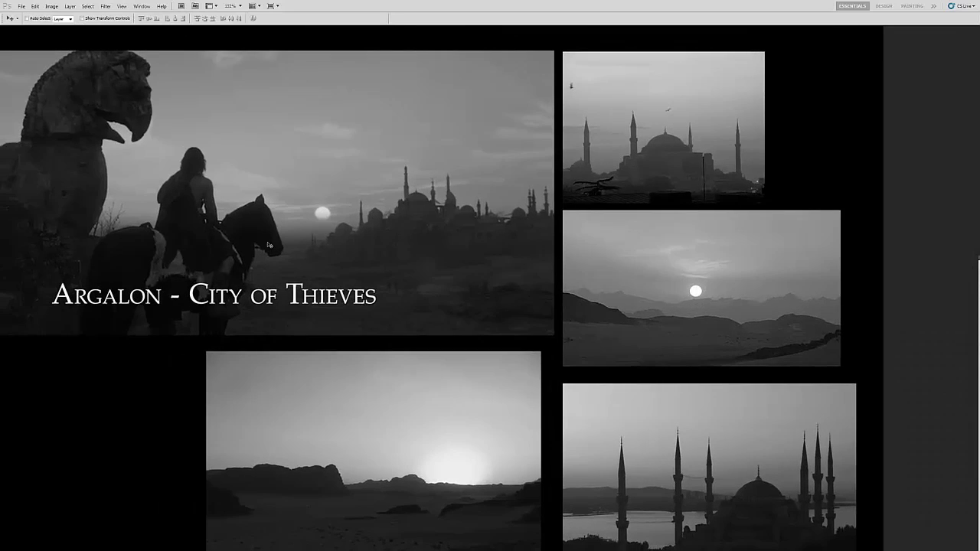
left_click_drag(644, 306, 598, 312)
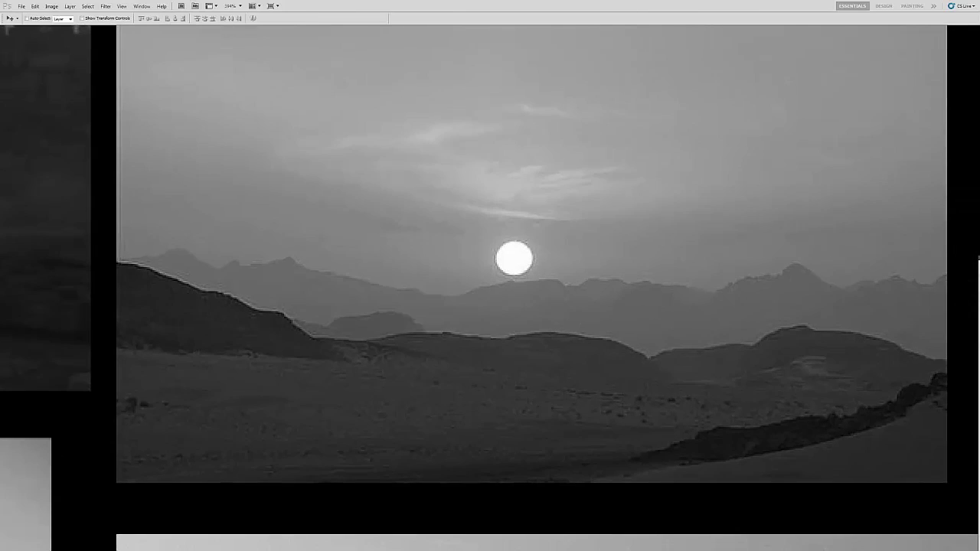
- Examine the value steps between the hazy distant mountains, the nearer hills and the foreground in the mountain desert photo
key("z")
left_click_drag(724, 296, 684, 322)
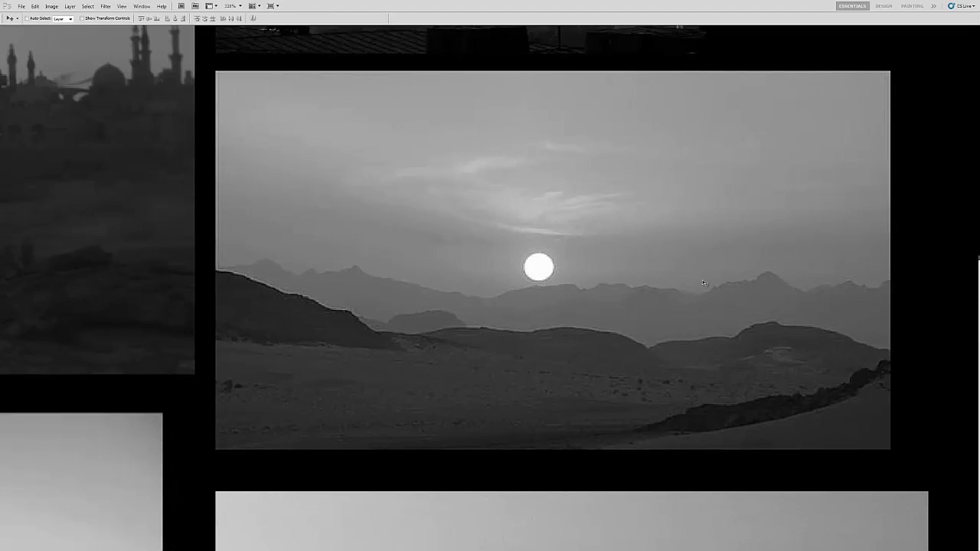
key("z")
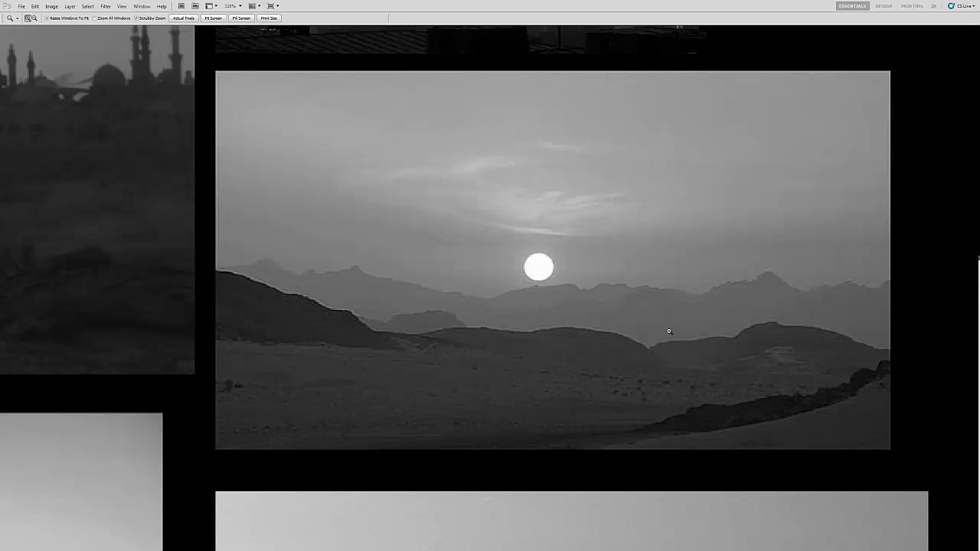
key("v")
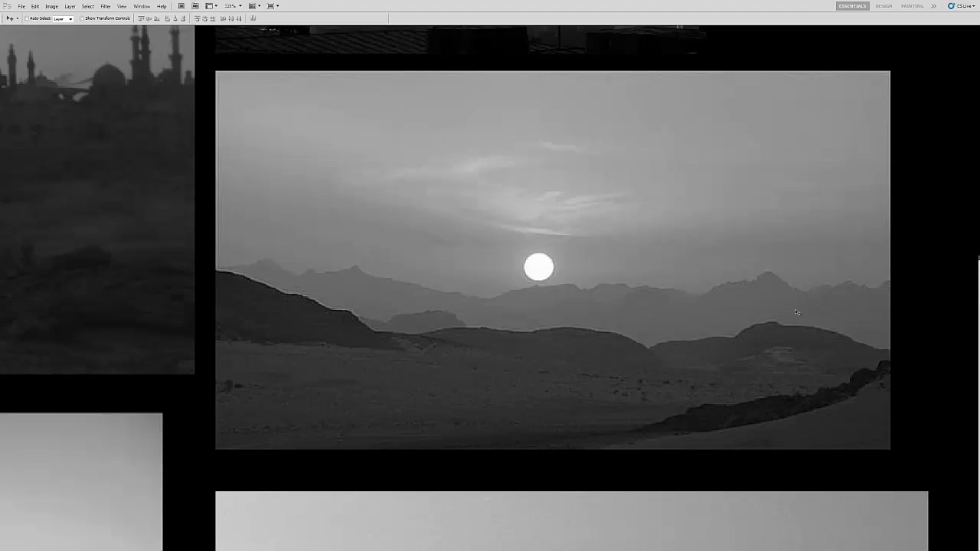
key("z")
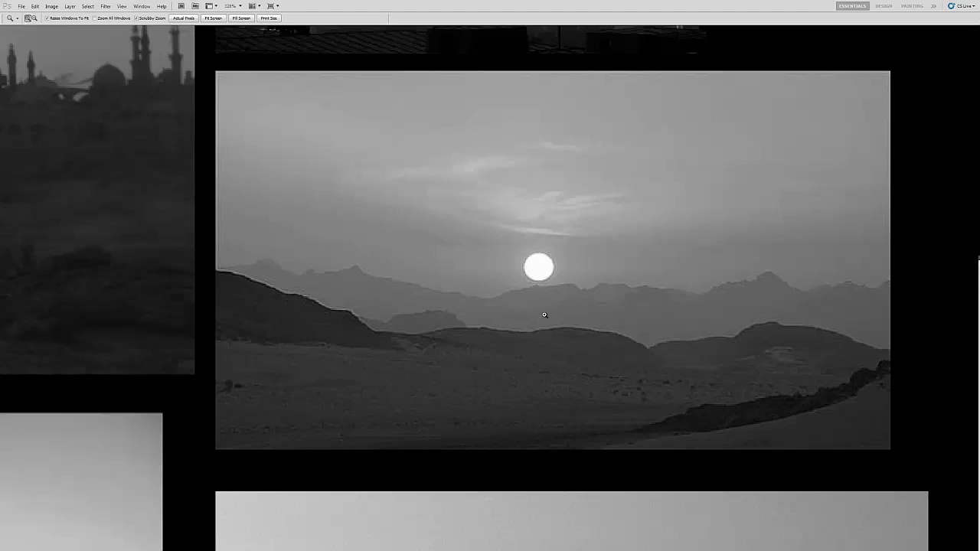
left_click(546, 308, "alt")
mouse_move(537, 315)
left_mouse_down()
mouse_move(545, 317)
mouse_move(528, 312)
left_mouse_up()
key("z")
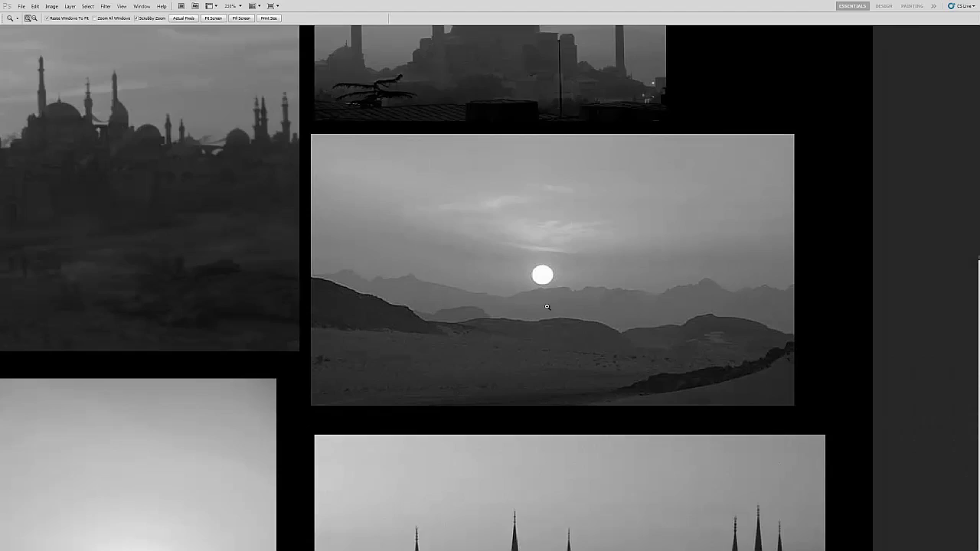
- Trace the hill and mountain edges below the sun in the mountain desert photo with a small red (ff0000) brush, and erase the marks
scroll(536, 310, "up", 1)
key("b")
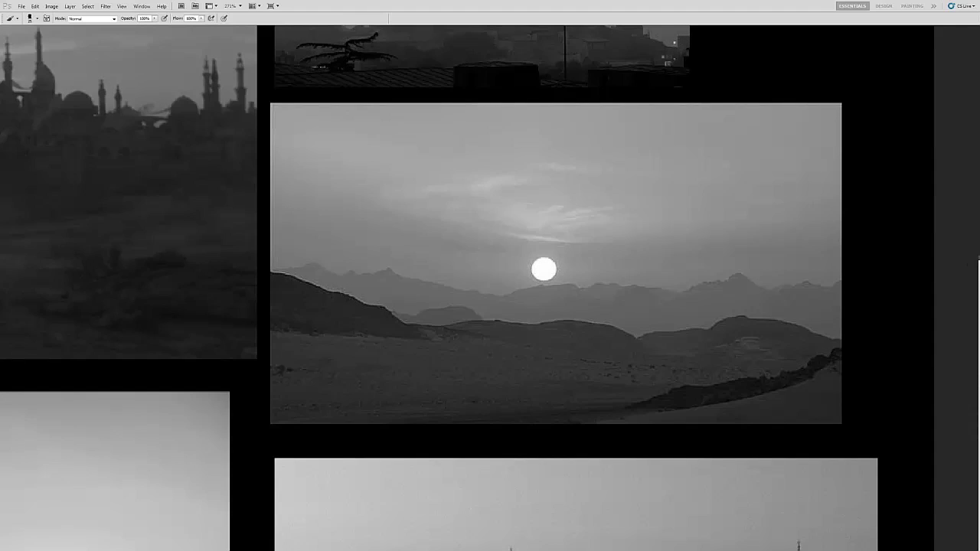
key("n")
left_click(605, 283)
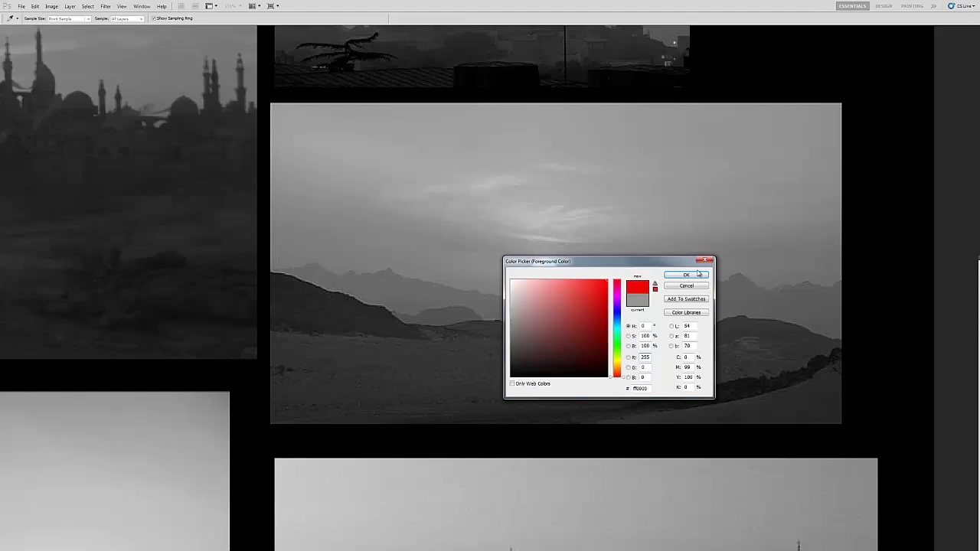
left_click(686, 276)
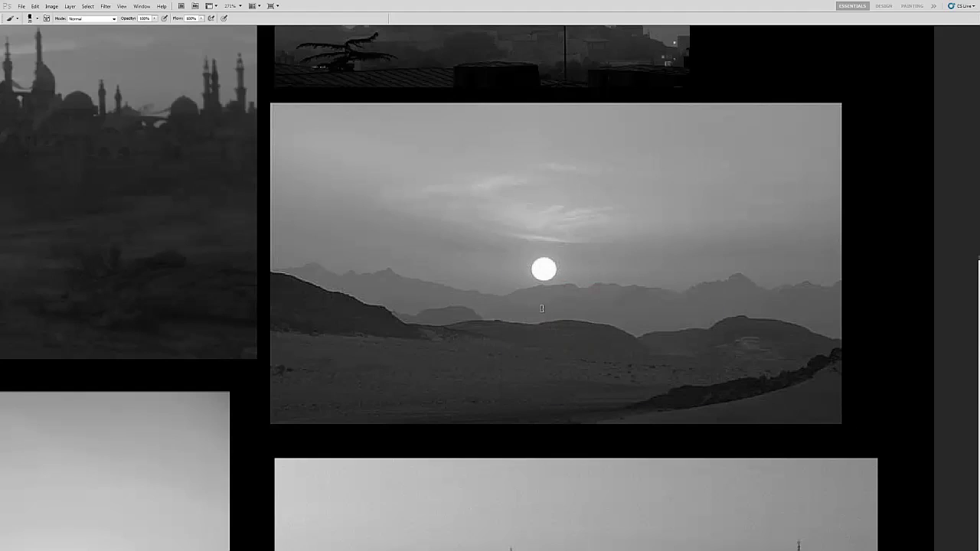
key("bracketleft")
key("e")
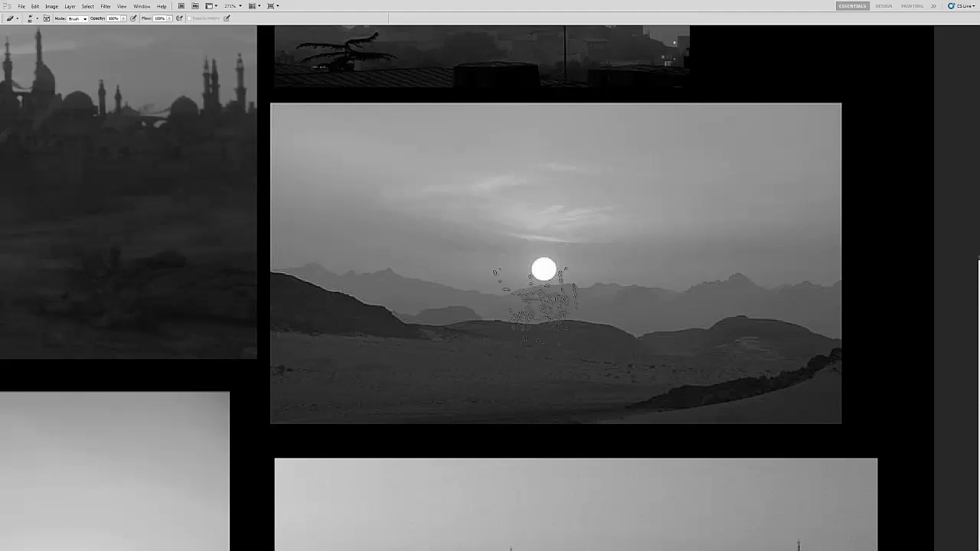
key("b")
left_click_drag(477, 327, 463, 298)
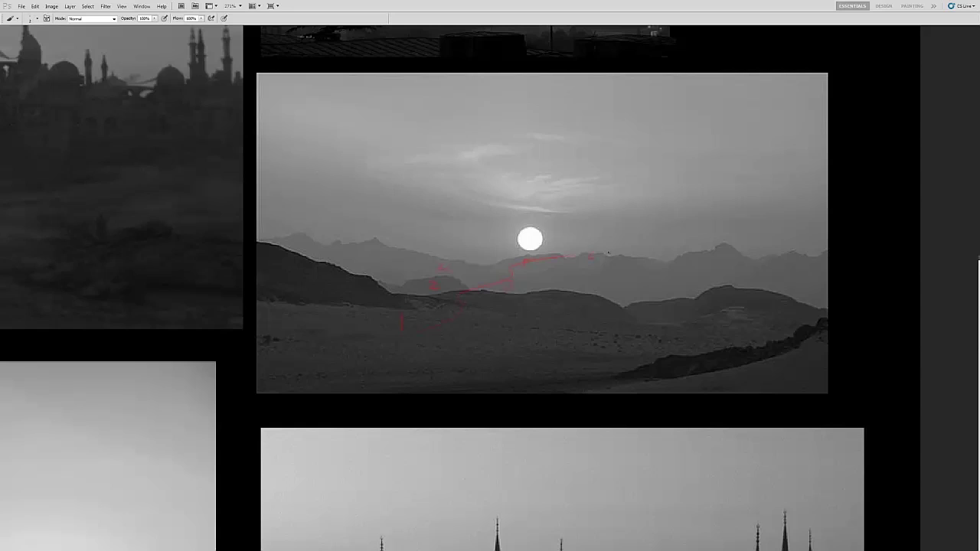
key("e")
mouse_move(593, 249)
left_mouse_down()
mouse_move(538, 243)
mouse_move(468, 307)
mouse_move(415, 332)
mouse_move(392, 323)
left_mouse_up()
- Inspect the values around the sun, horizon and city in the Argalon painting up close and compare them with the mountain desert photo
key("z")
mouse_move(621, 261)
left_mouse_down()
mouse_move(584, 284)
mouse_move(519, 264)
left_mouse_up()
left_click_drag(519, 264, 615, 274)
left_click_drag(198, 190, 331, 229)
key("z")
key("v")
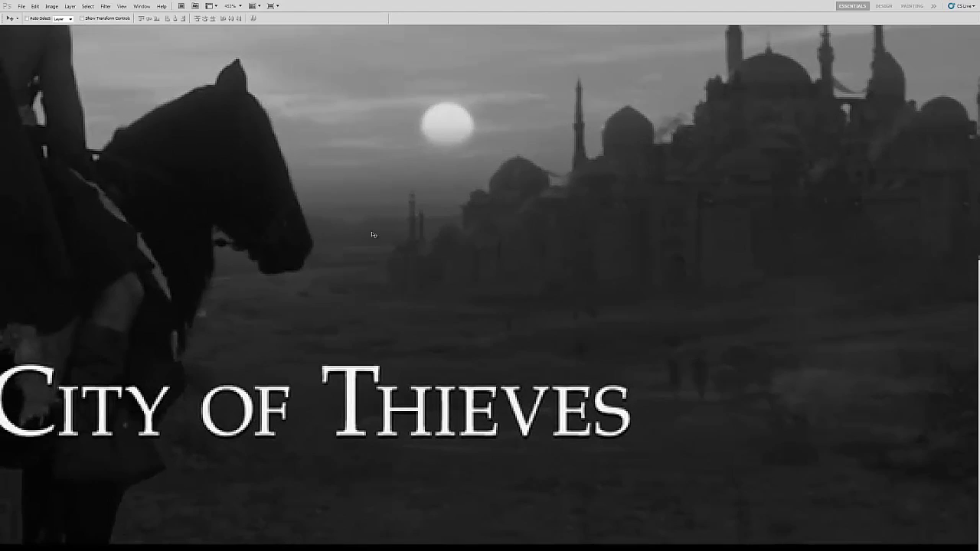
key("ctrl+space")
left_click_drag(425, 207, 374, 218)
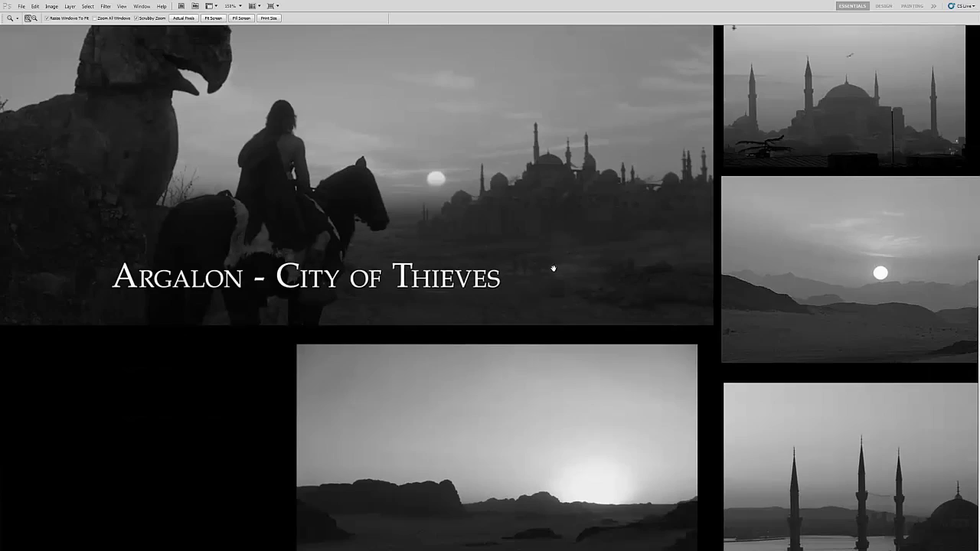
left_click_drag(870, 310, 628, 291)
key("v")
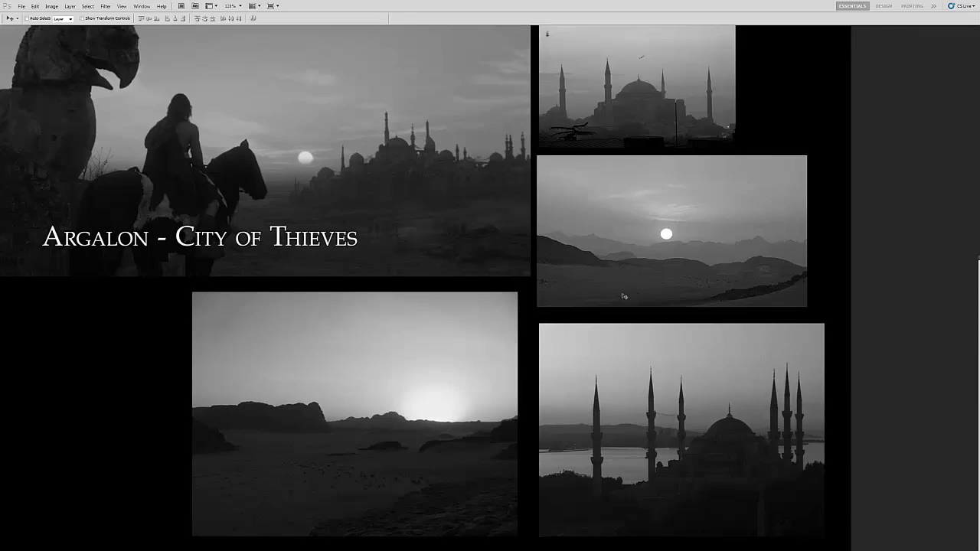
- Compare the dark ground and bright sky values of the greyscale painting with all the reference photos
left_click_drag(676, 291, 679, 283)
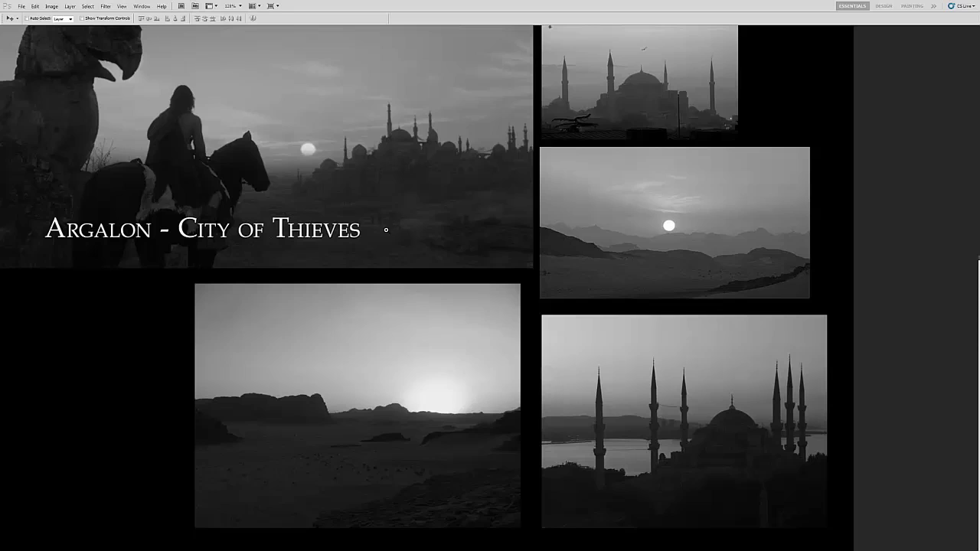
key("z")
left_click_drag(414, 235, 380, 237)
left_click_drag(418, 236, 497, 230)
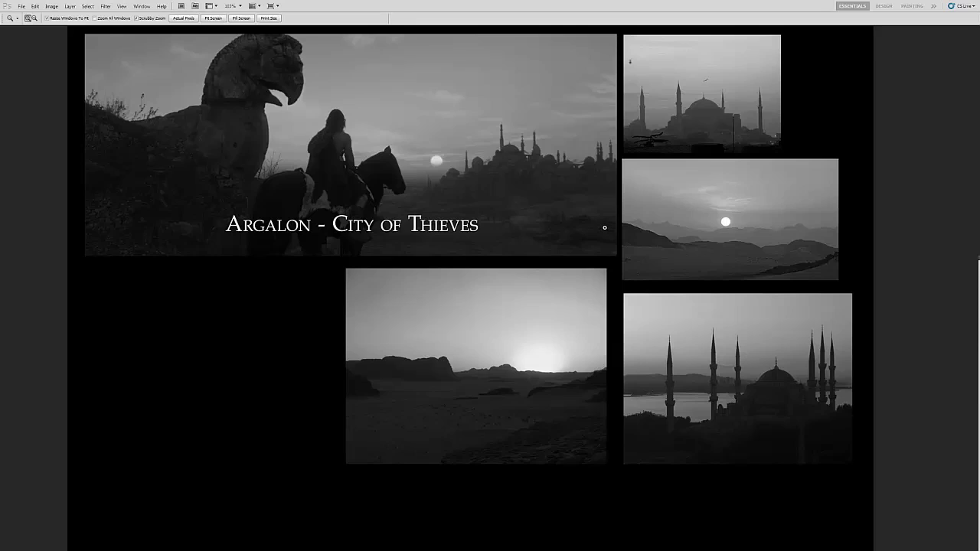
key("i")
key("v")
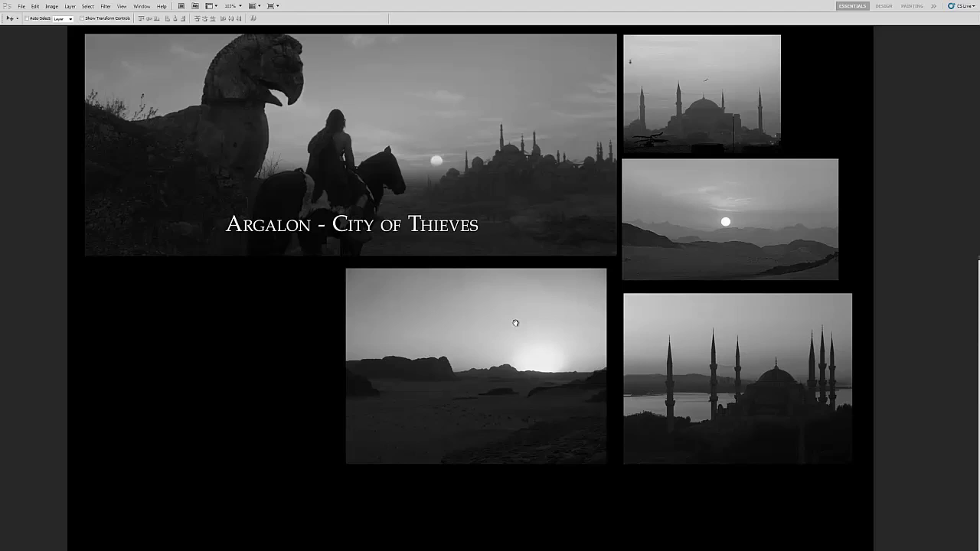
left_click_drag(516, 324, 451, 313)
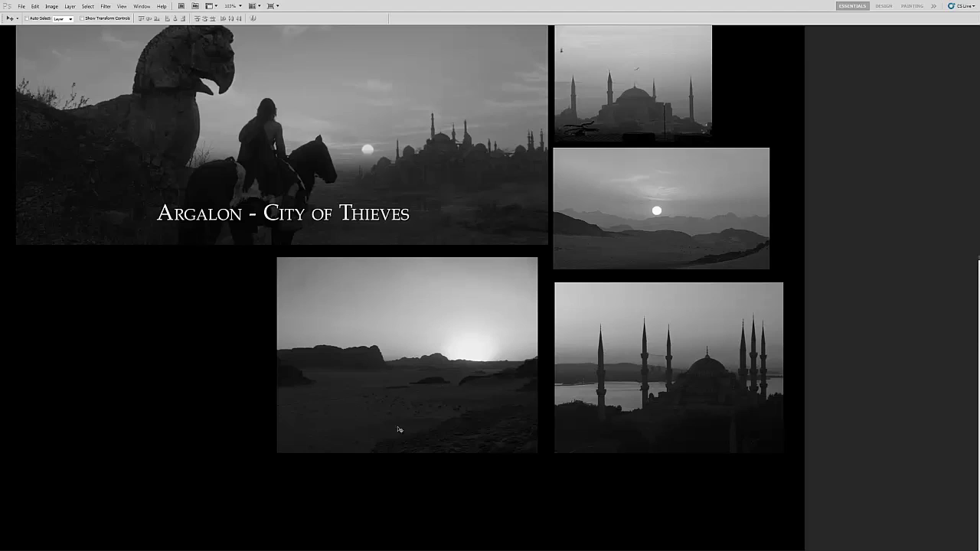
key("z")
left_click(376, 206)
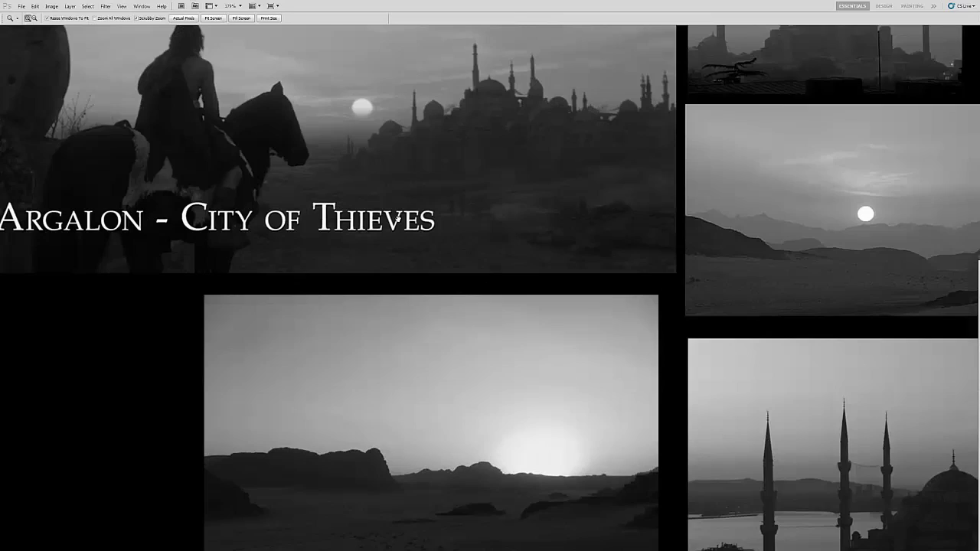
mouse_move(472, 216)
left_mouse_down()
mouse_move(422, 223)
mouse_move(478, 224)
left_mouse_up()
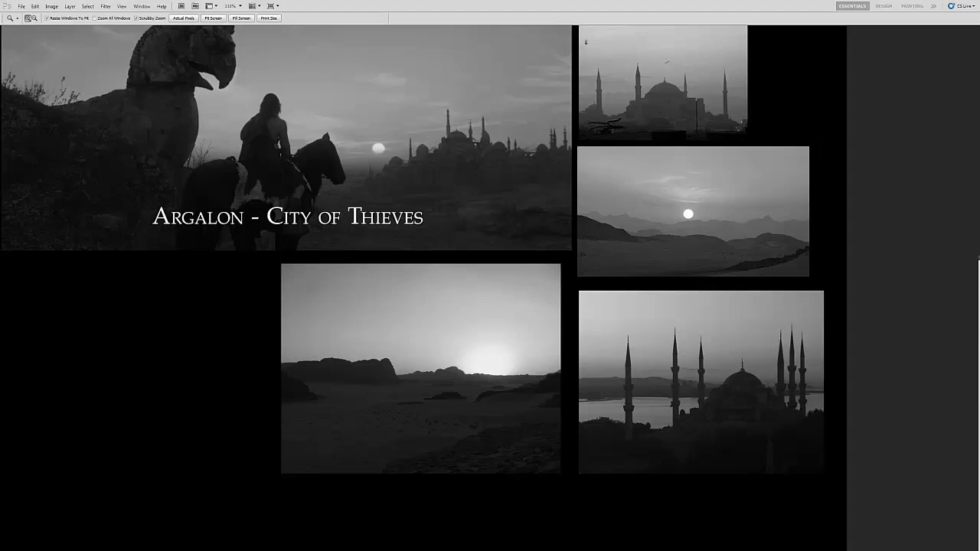
- Return the whole board to full colour and view the painting and all reference photos together
left_click_drag(420, 220, 421, 236)
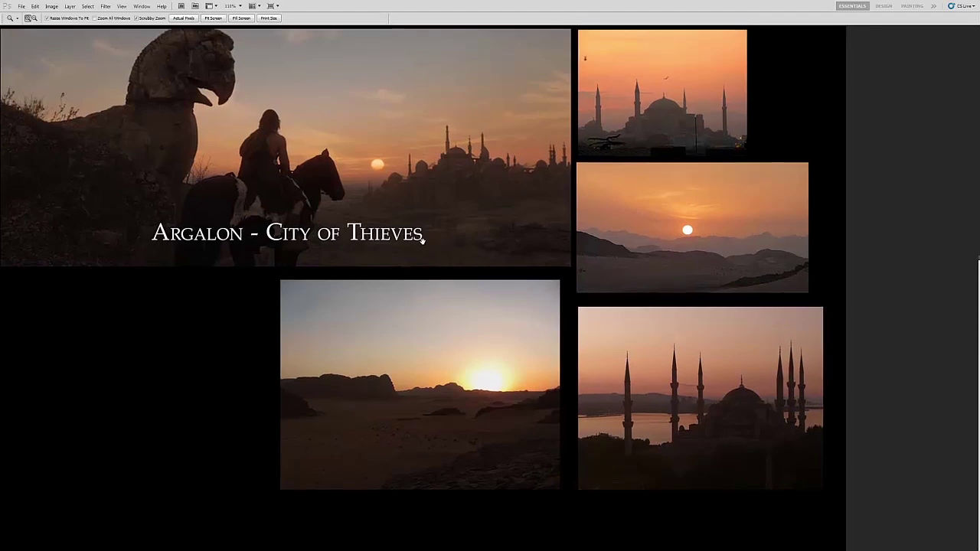
left_click_drag(520, 237, 508, 238)
left_click_drag(596, 240, 597, 245)
key("v")
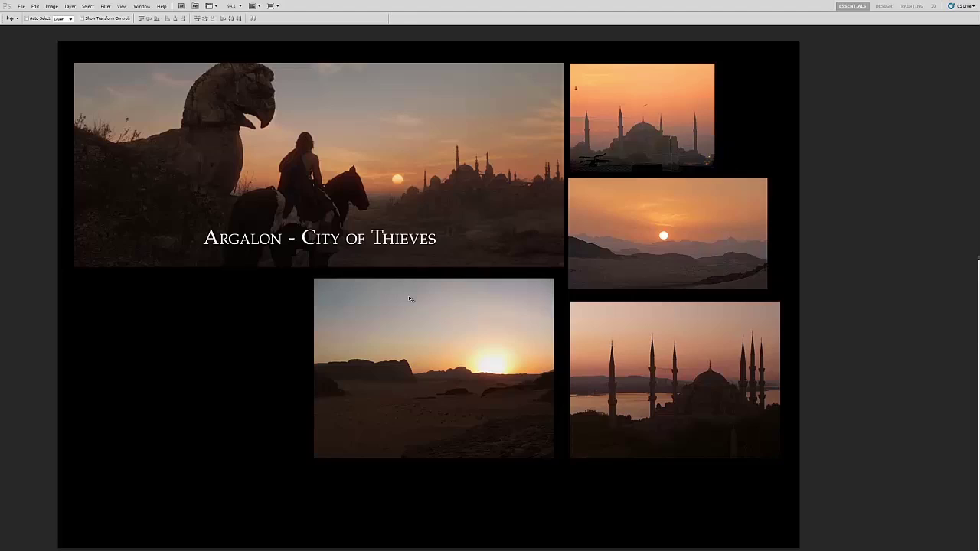
- Compare the sky colours, sun and city silhouette of the full-colour Argalon painting with the sunset and mosque photos
left_click_drag(734, 279, 741, 274)
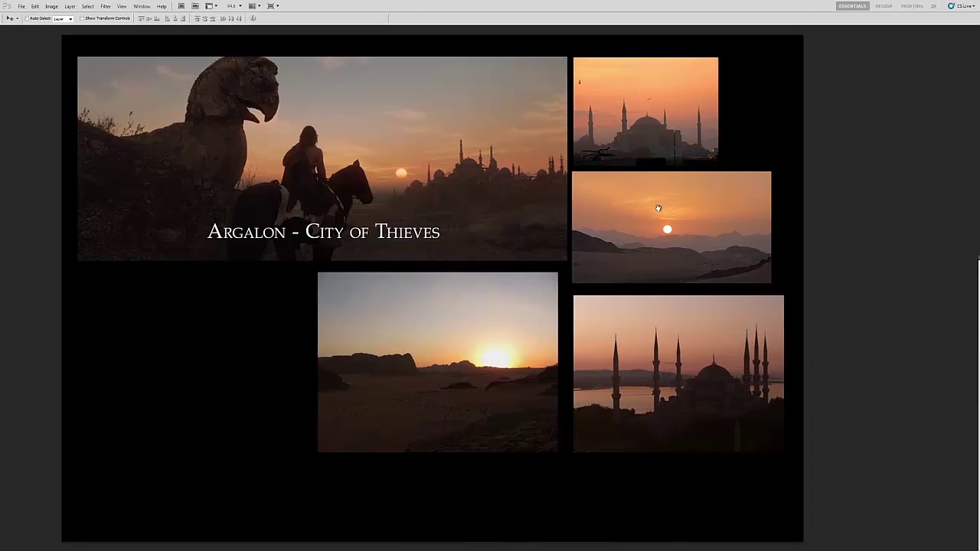
left_click_drag(557, 302, 538, 300)
left_click_drag(631, 229, 606, 241)
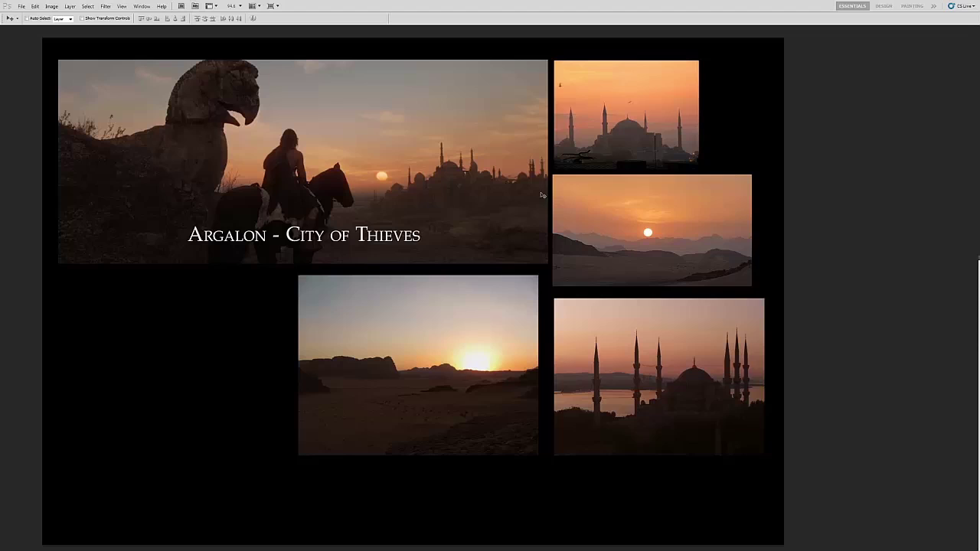
left_click_drag(547, 190, 544, 190)
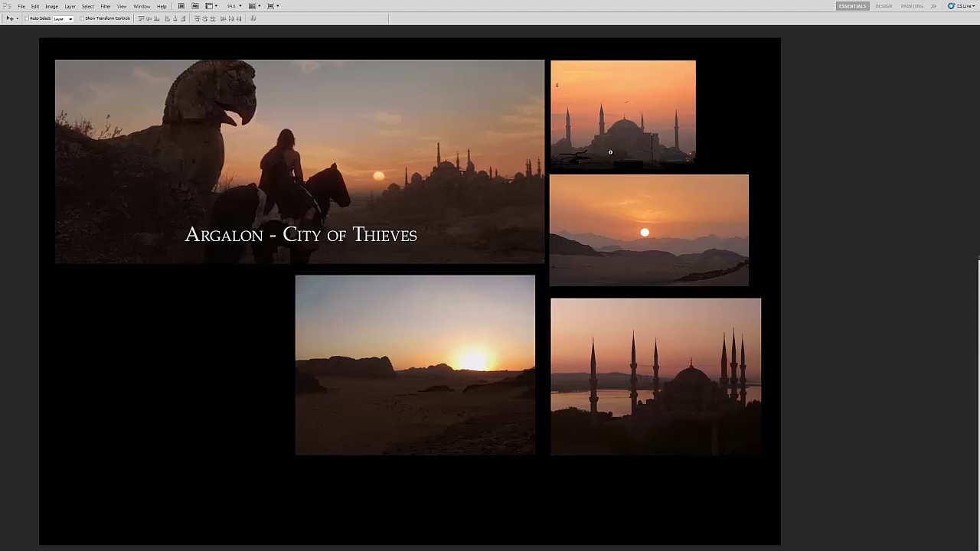
key("z")
left_click_drag(610, 153, 700, 179)
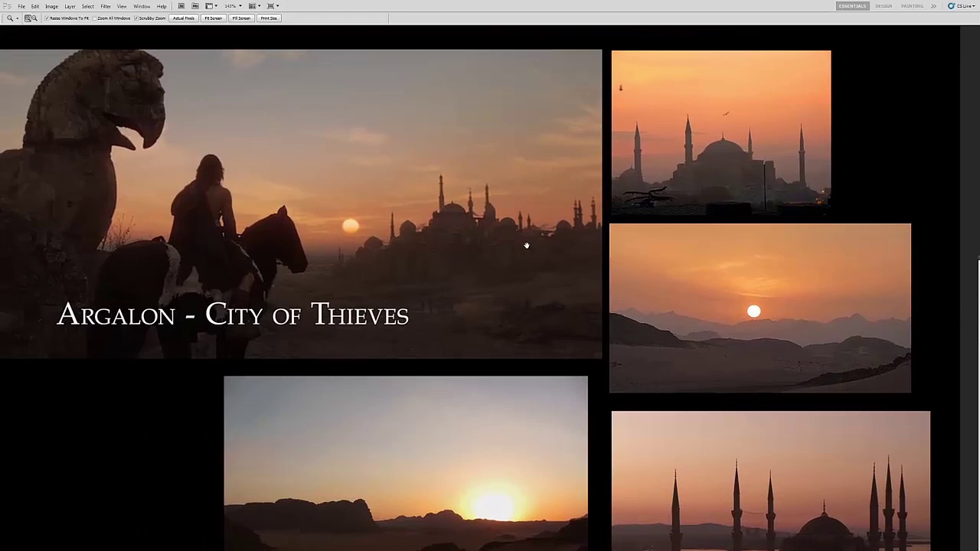
left_click_drag(527, 246, 458, 297)
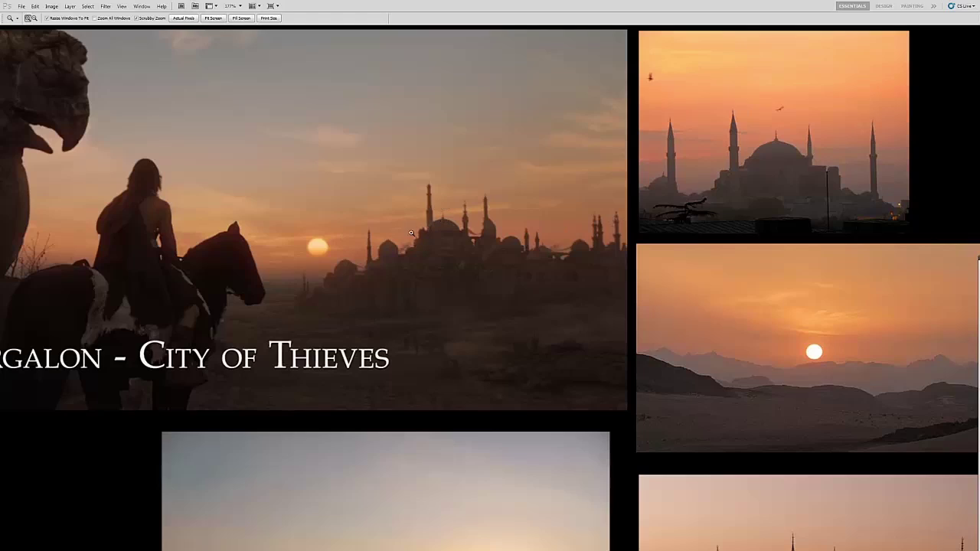
scroll(446, 262, "right", 2)
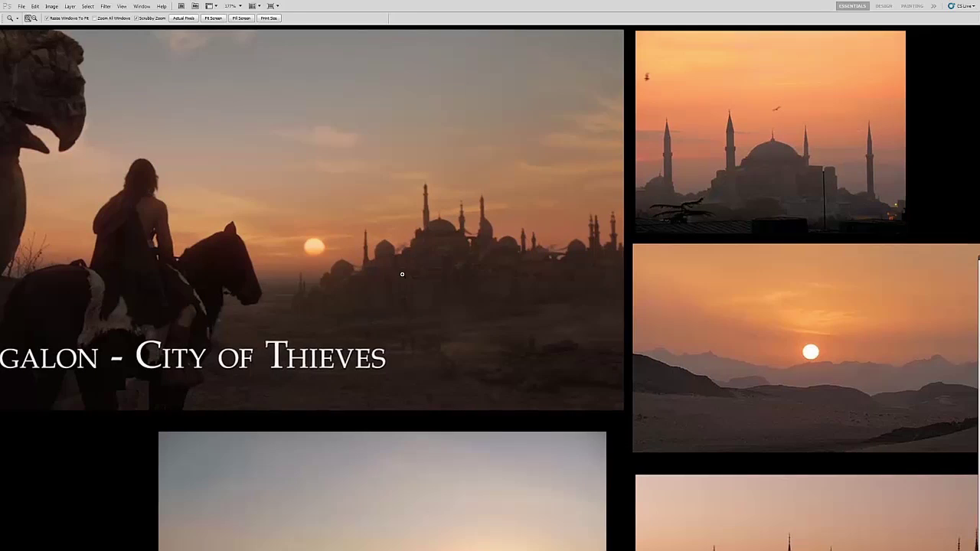
left_click_drag(425, 251, 375, 264)
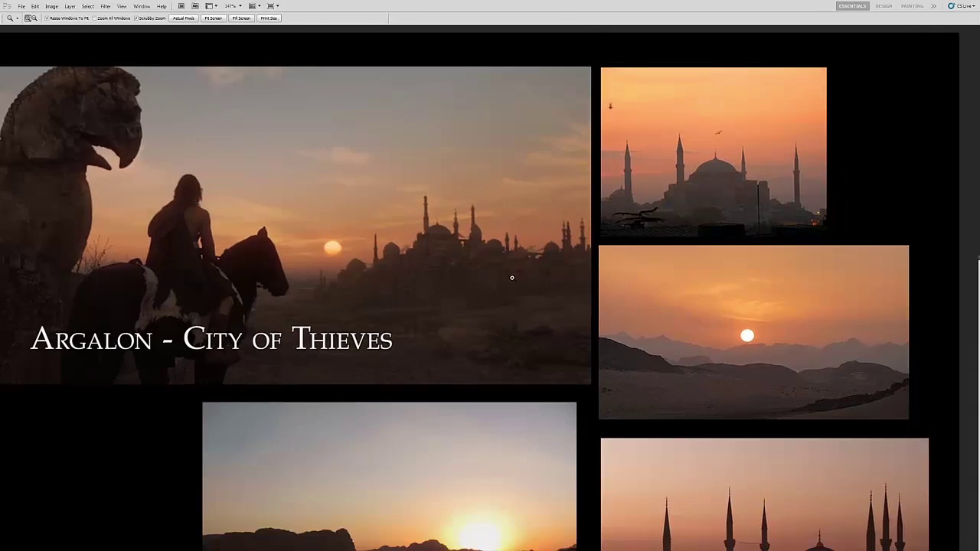
key("v")
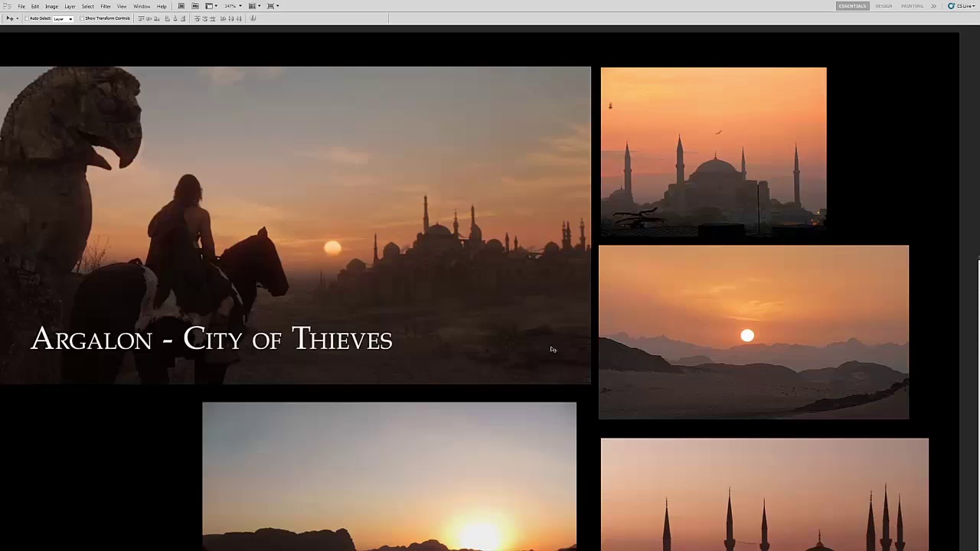
left_click_drag(667, 200, 639, 201)
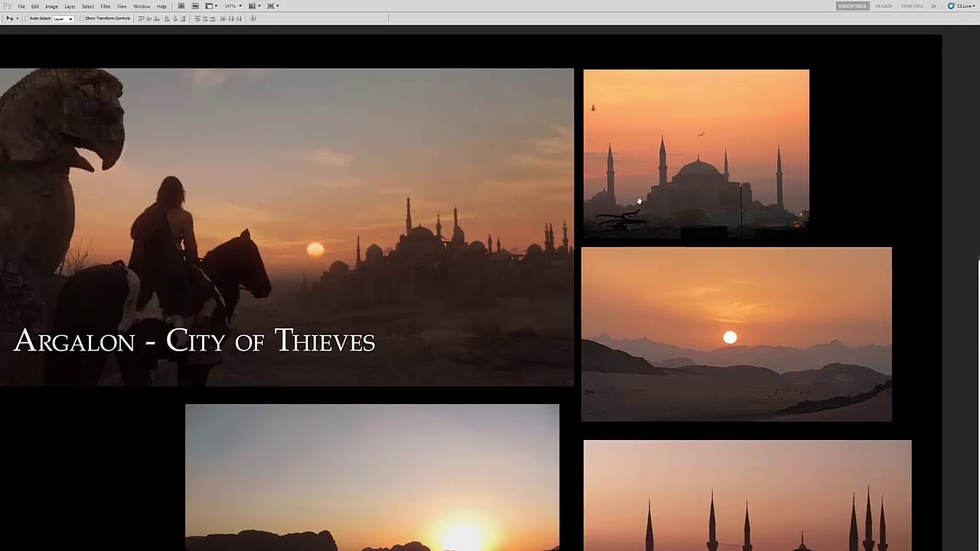
- Examine the colours of the orange-sky mosque photo up close beside the sun and city silhouette of the painting
key("z")
left_click_drag(541, 235, 528, 245)
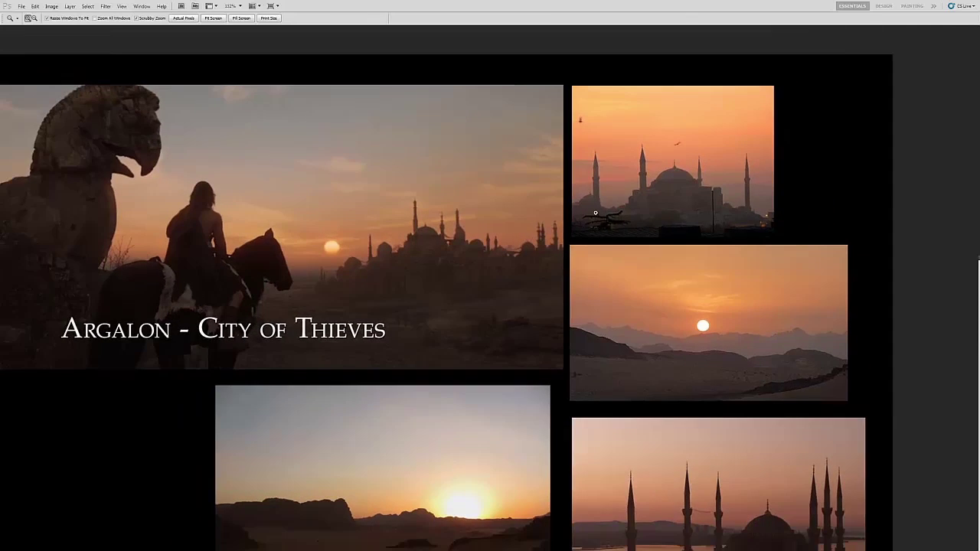
left_click_drag(635, 208, 645, 213)
left_click_drag(666, 285, 667, 321)
left_click_drag(661, 244, 697, 228)
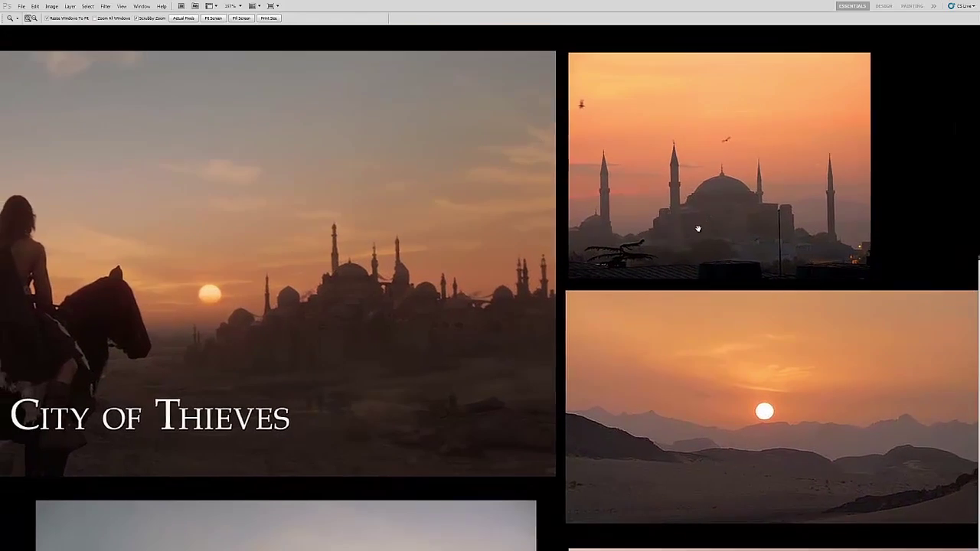
key("v")
key("z")
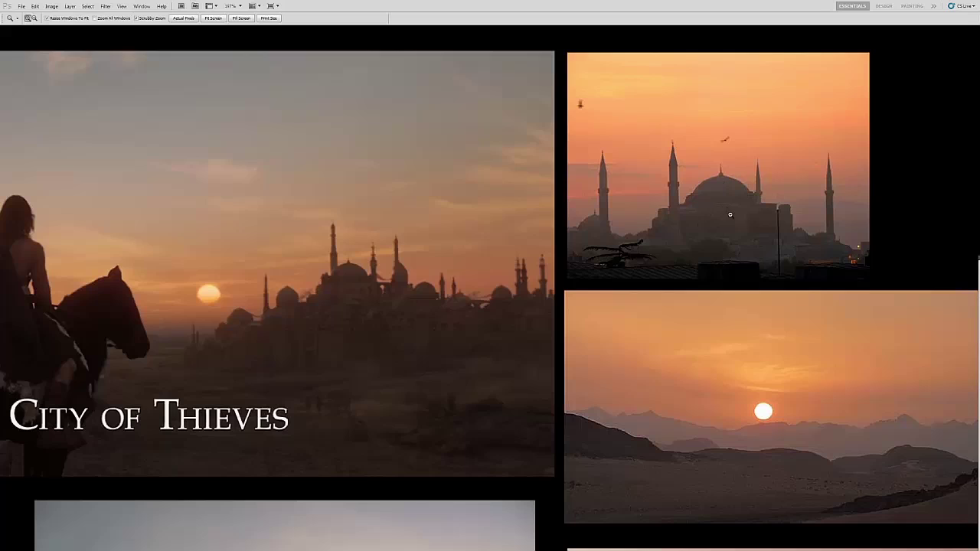
key("v")
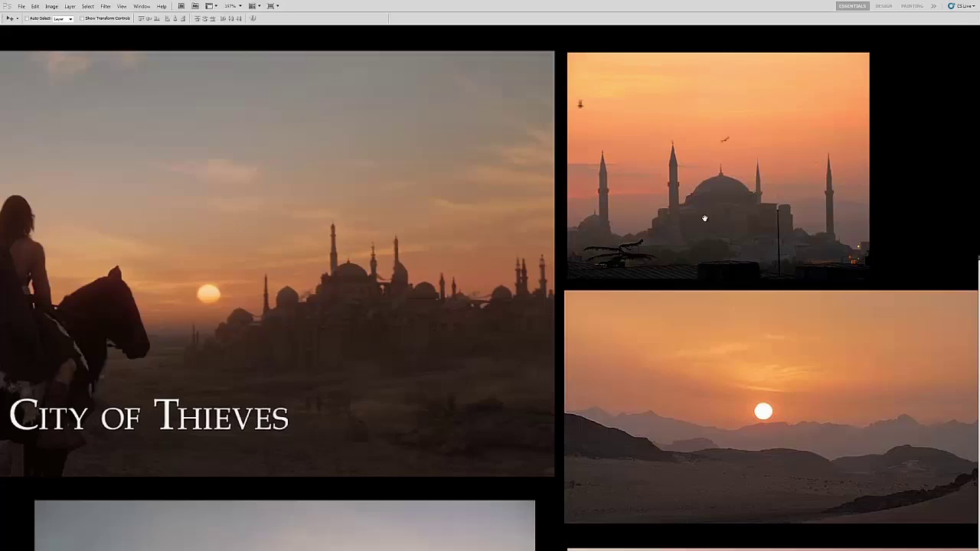
scroll(708, 217, "right", 1)
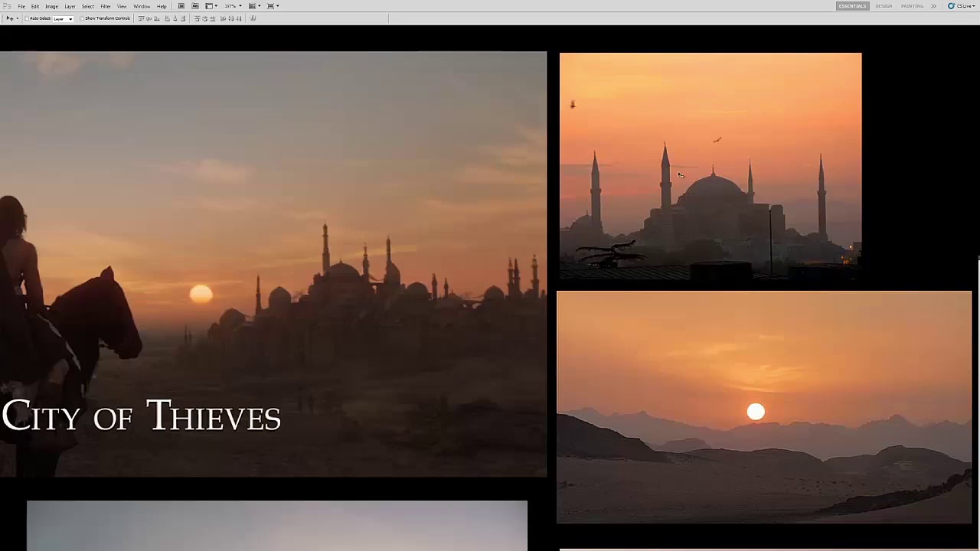
key("z")
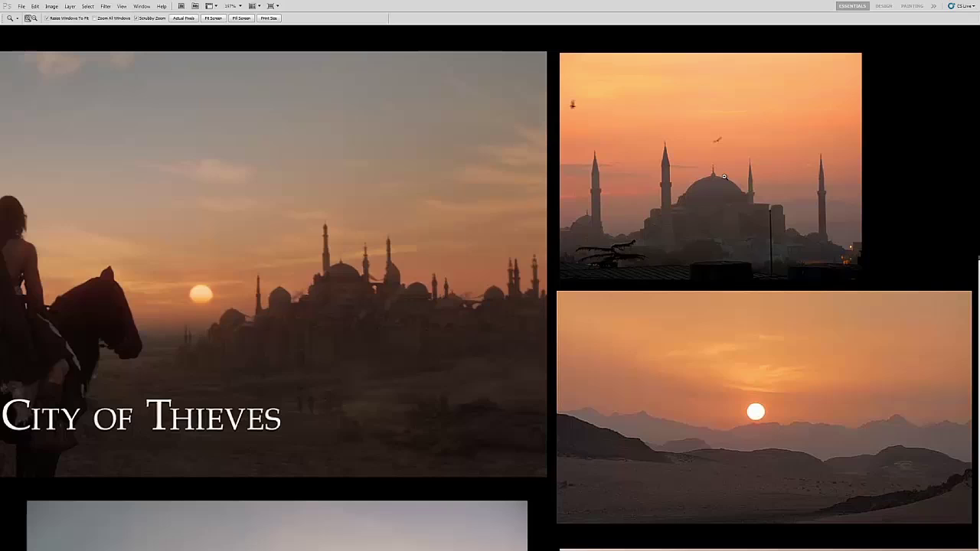
mouse_move(726, 214)
left_mouse_down()
mouse_move(745, 218)
mouse_move(734, 211)
left_mouse_up()
key("v")
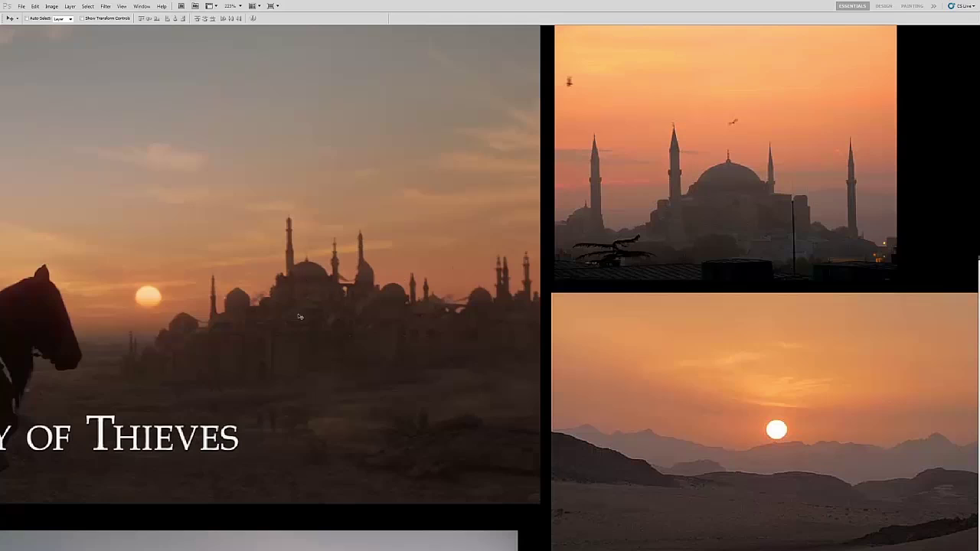
- Show the board in greyscale and inspect the tonal values of the mosque against its sky up close
left_click_drag(601, 251, 490, 247)
left_click_drag(643, 214, 660, 334)
key("ctrl+y")
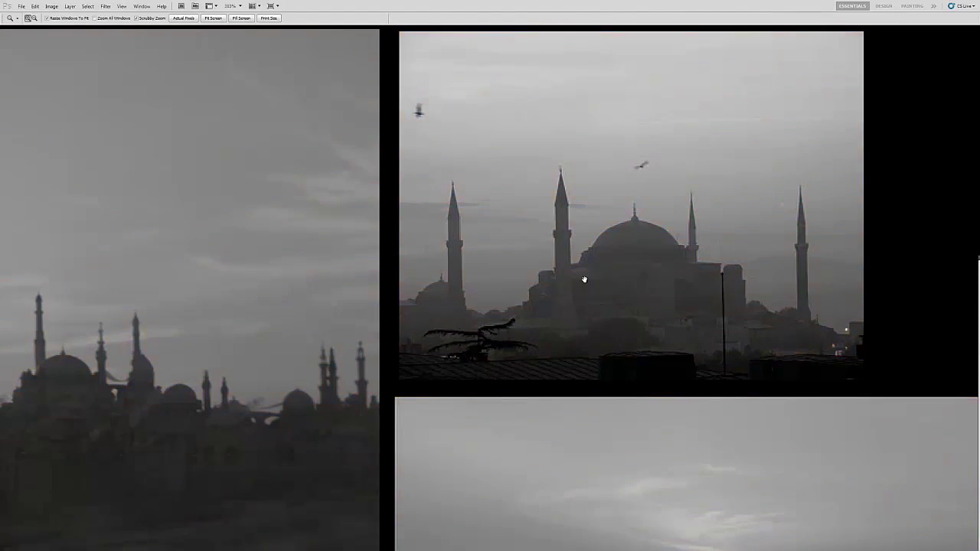
left_click_drag(571, 288, 584, 271)
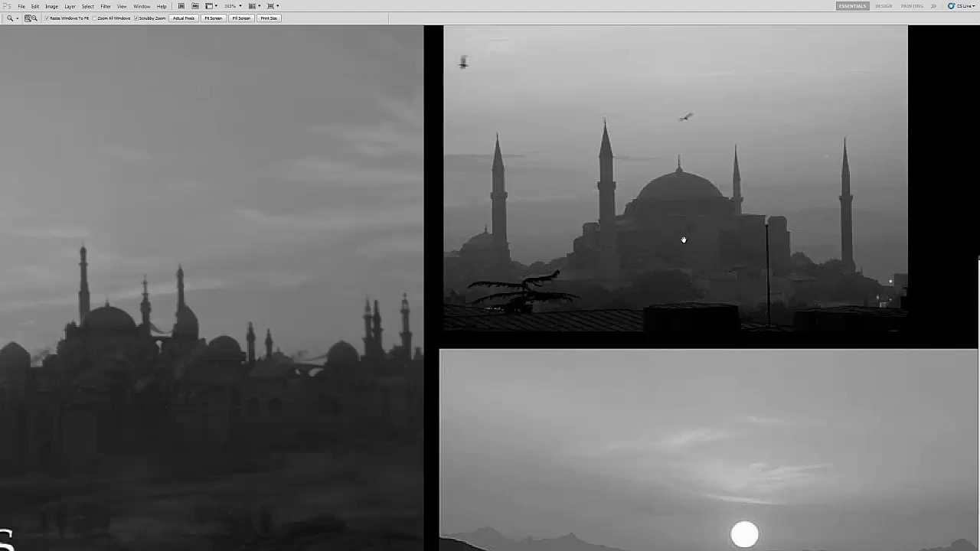
left_click_drag(683, 240, 746, 283)
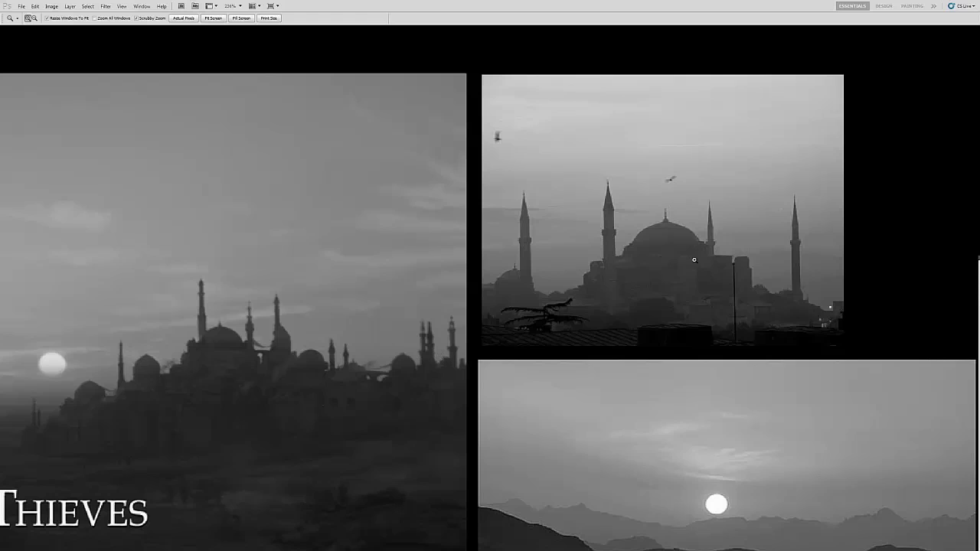
left_click_drag(692, 269, 689, 278)
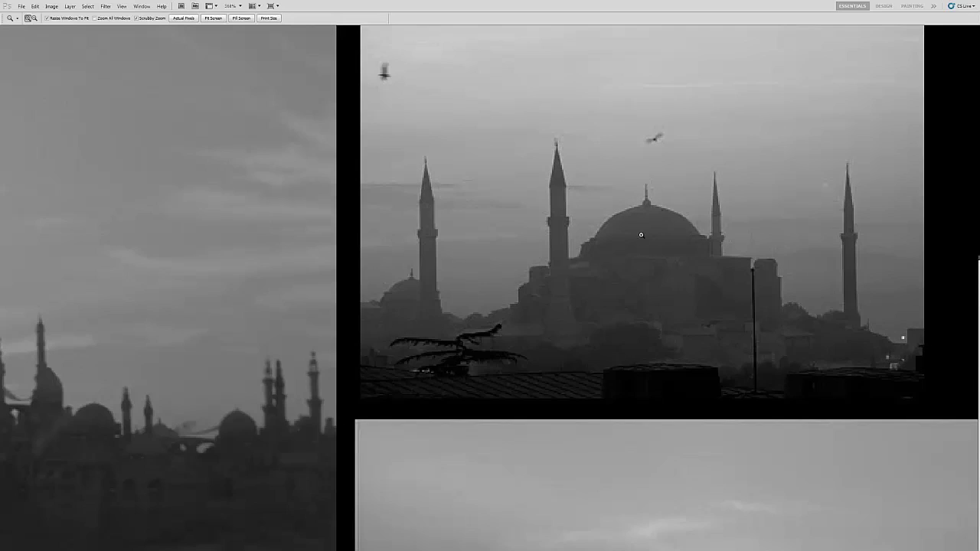
left_click_drag(656, 261, 657, 271)
left_click(667, 274)
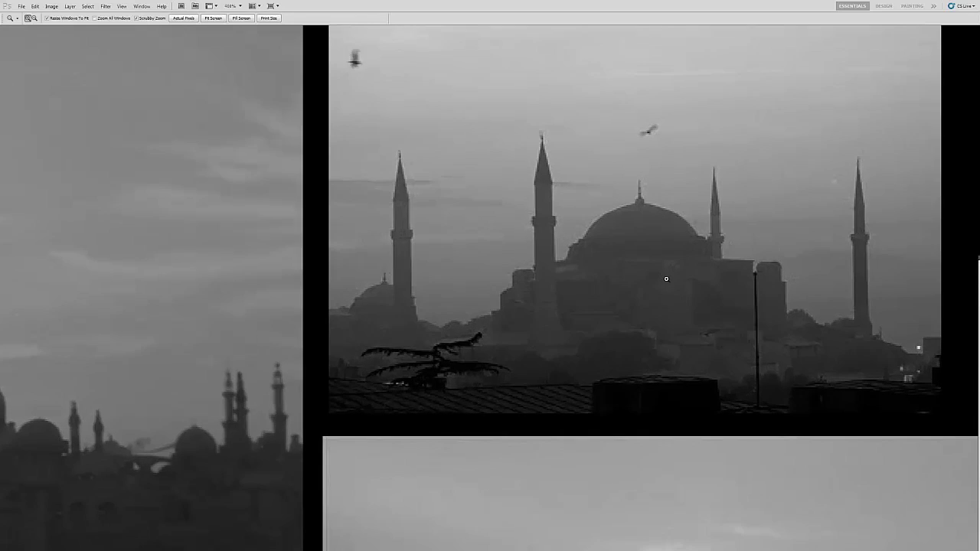
- Compare the greyscale values of the mosque photo with the dark city silhouette in the painting
key("v")
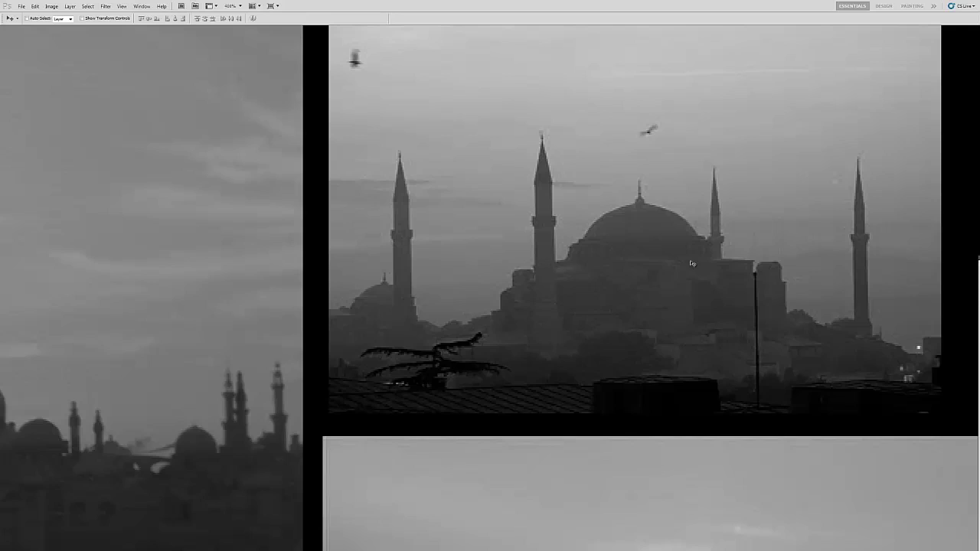
key("z")
left_click(642, 241, "alt")
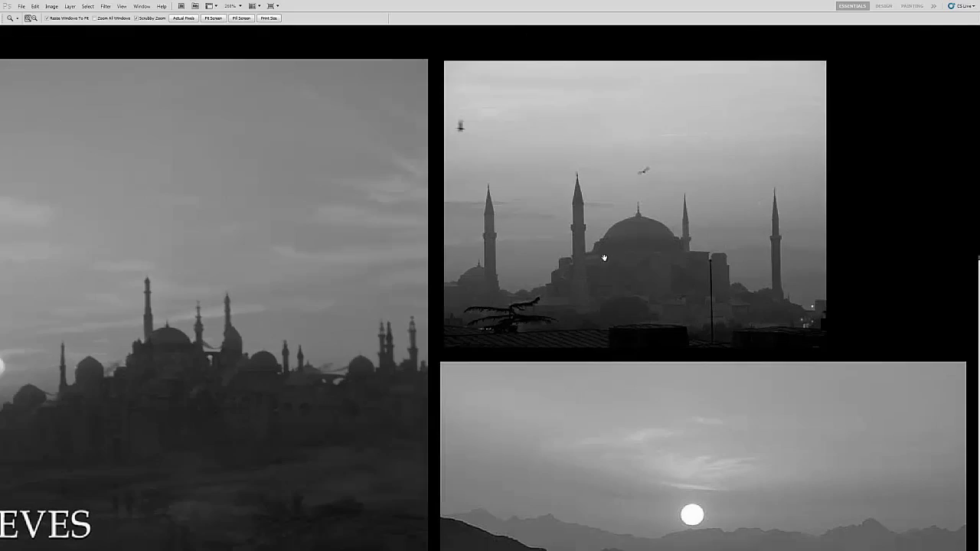
left_click_drag(605, 258, 691, 246)
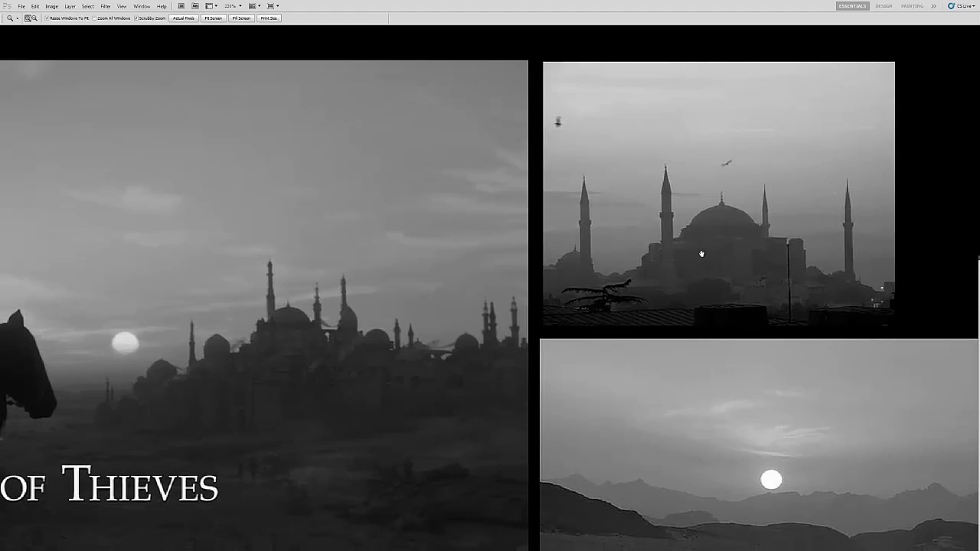
left_click_drag(701, 266, 698, 262)
left_click(406, 345, "alt")
left_click_drag(403, 344, 406, 341)
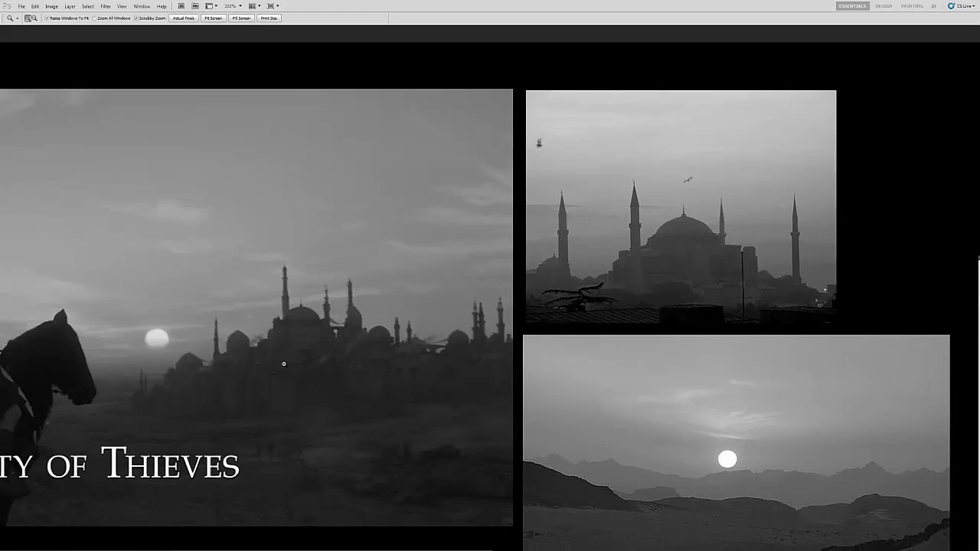
- Examine the greyscale dome, minarets and hazy base of the mosque against the dark foreground roofs
left_click(727, 265)
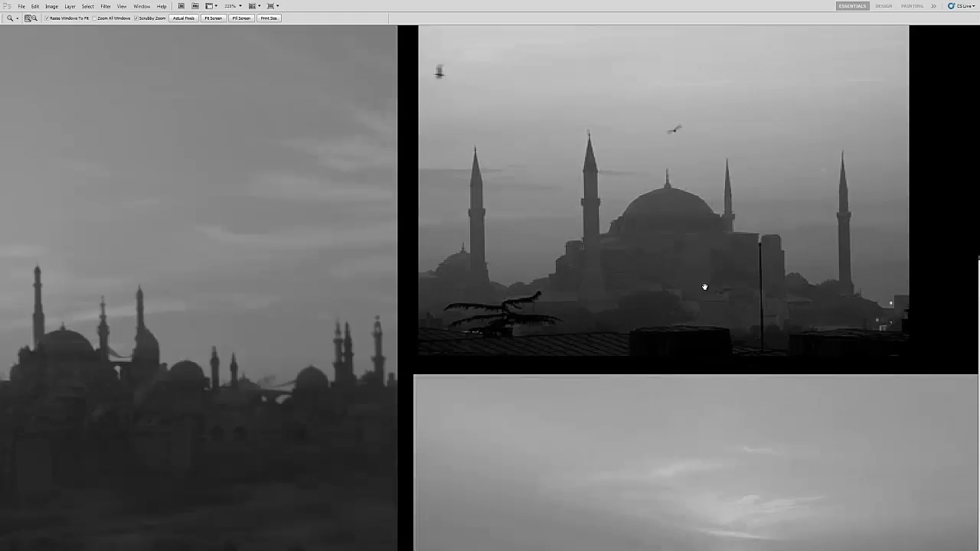
key("v")
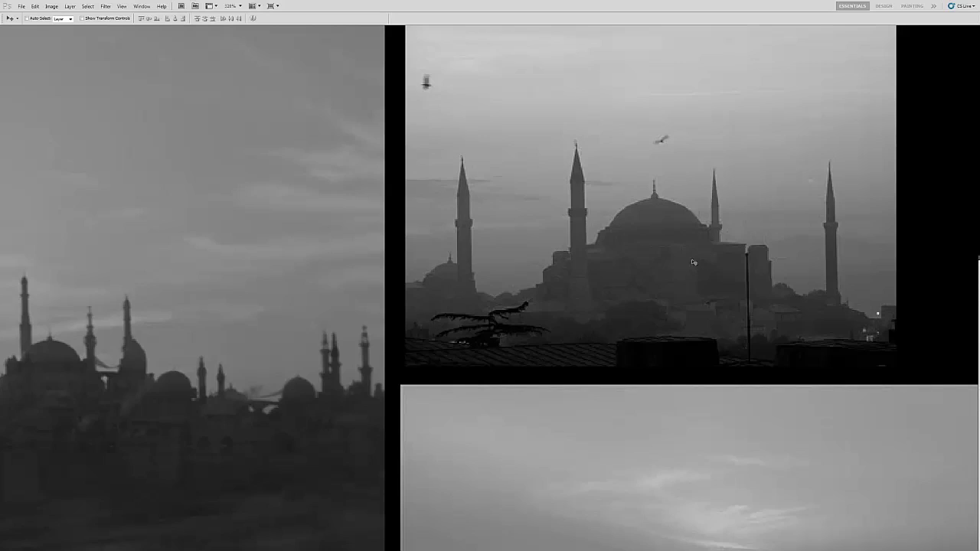
key("z")
left_click(694, 262)
key("v")
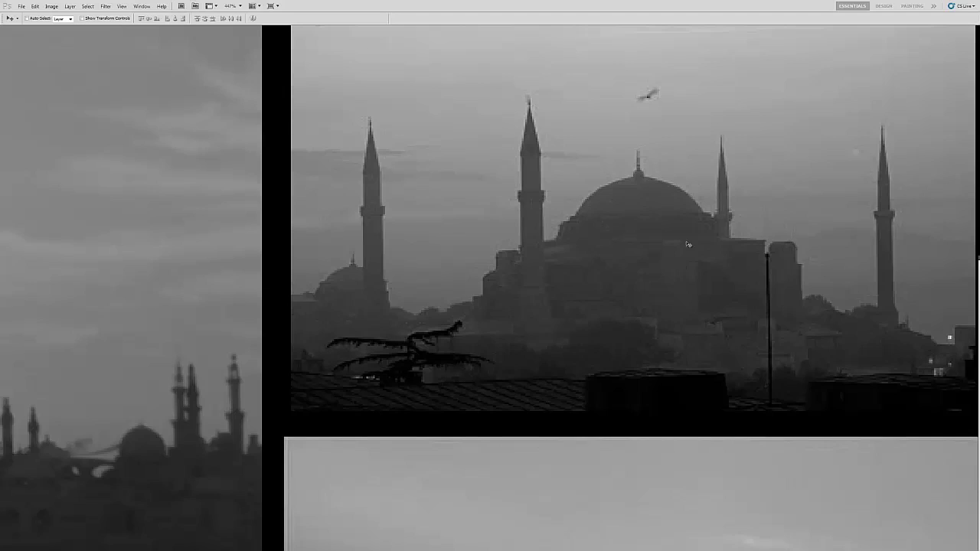
key("z")
left_click_drag(639, 247, 563, 280)
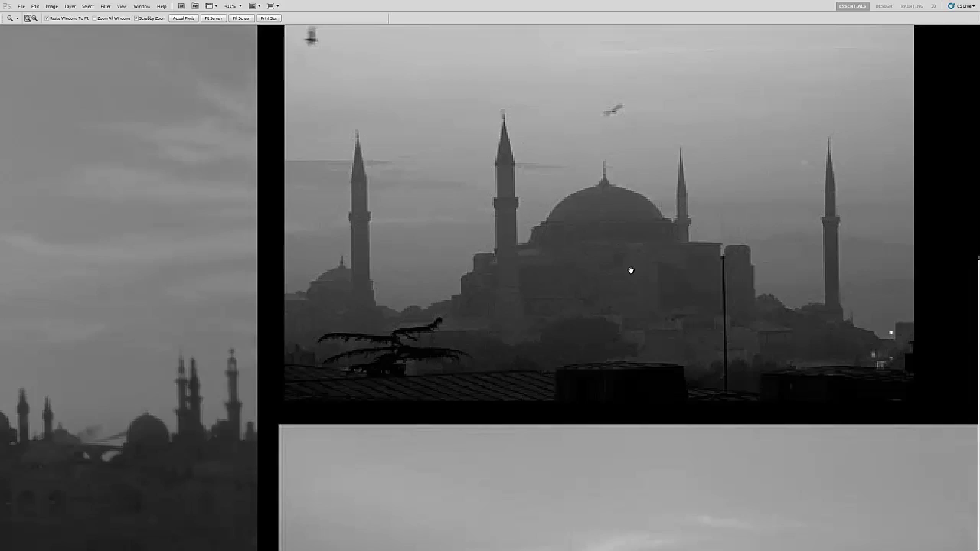
key("v")
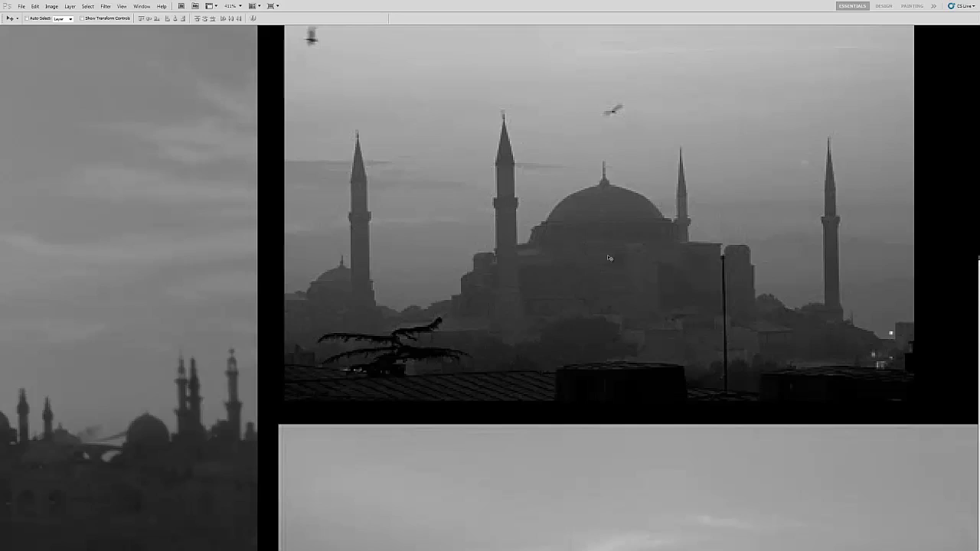
- Compare the painted city with the mosque photo in greyscale, and return the board to full colour
left_click_drag(529, 207, 511, 218)
left_click_drag(570, 236, 713, 222)
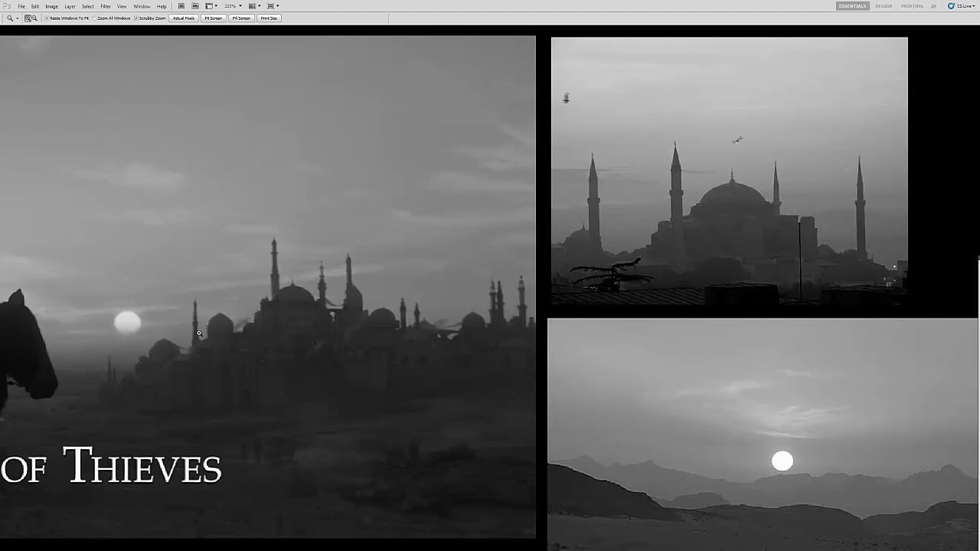
left_click_drag(197, 332, 226, 322)
key("z")
left_click_drag(742, 278, 548, 274)
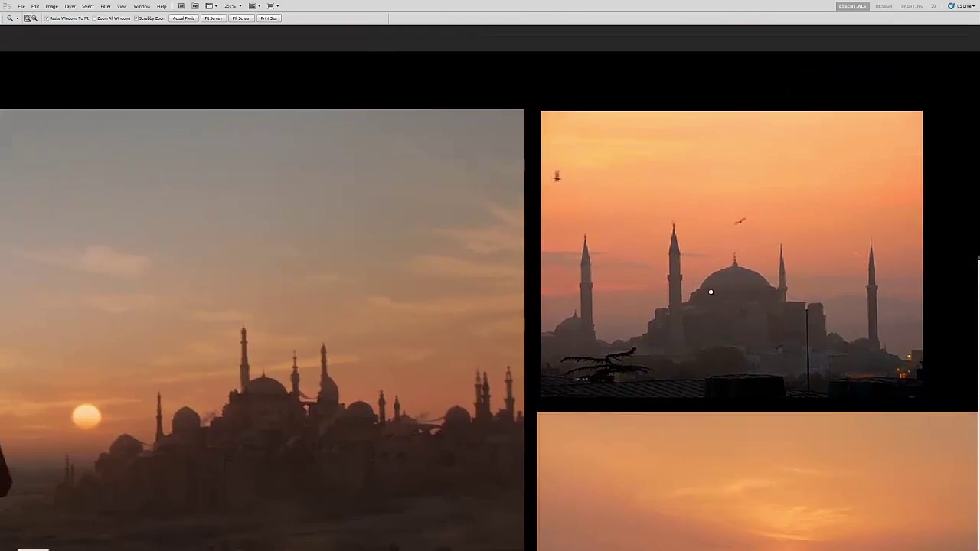
key("v")
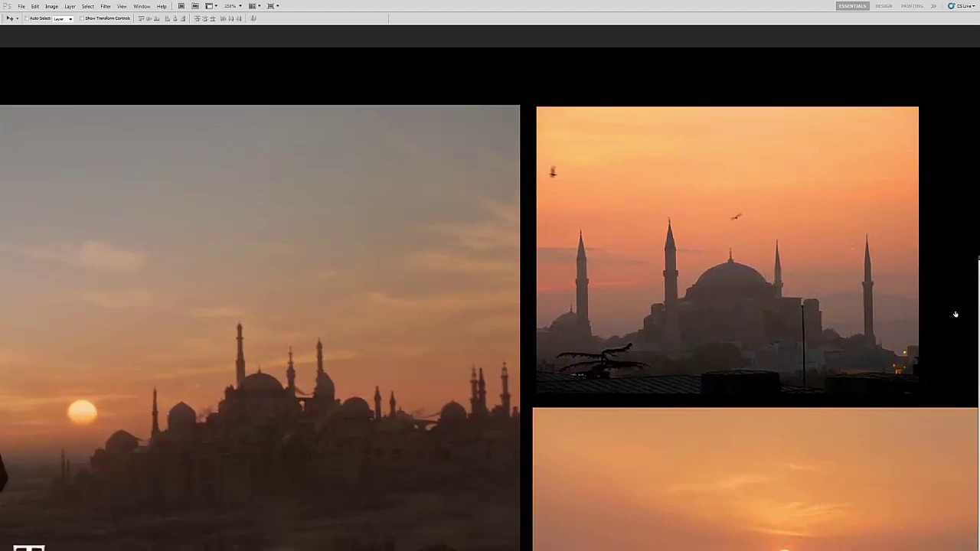
- Switch the board back to greyscale and examine the minarets and the haze around the mosque's base
key("ctrl+y")
key("z")
left_click_drag(680, 280, 680, 286)
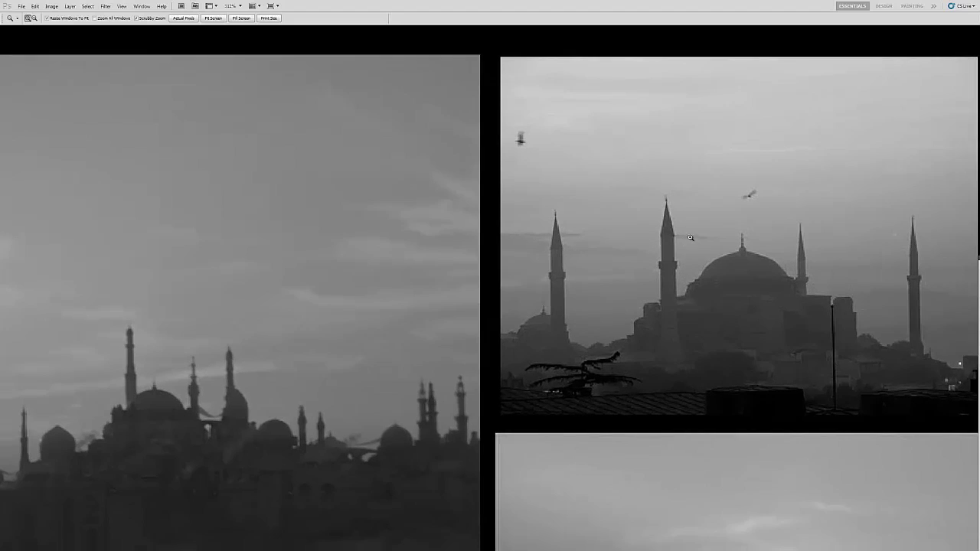
key("v")
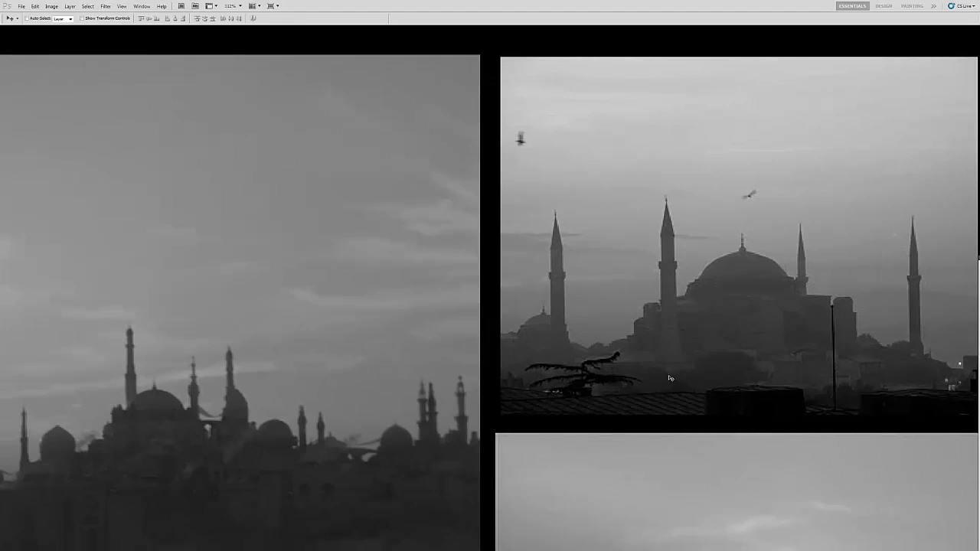
scroll(685, 345, "up", 3)
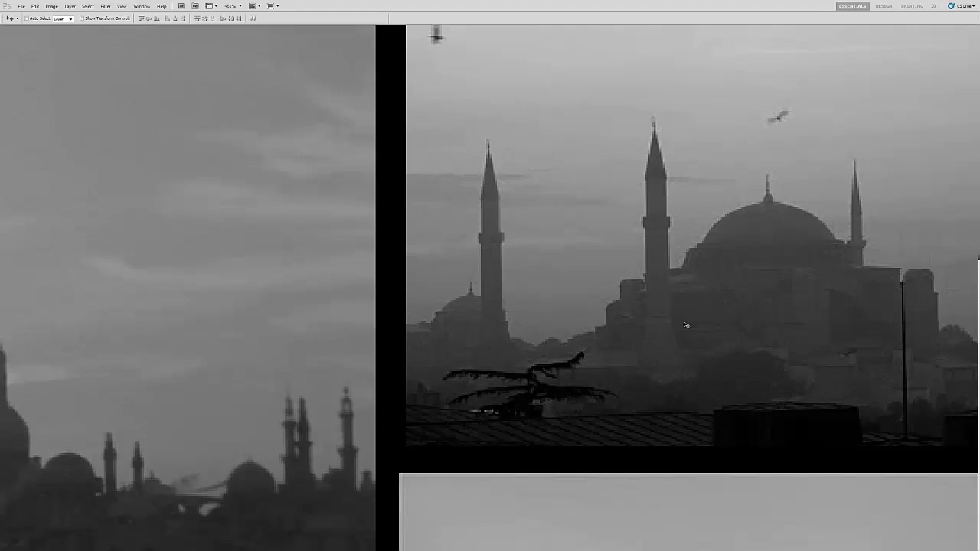
- Inspect the values of the painted city's domes and walls up close in greyscale
left_click_drag(621, 259, 776, 183)
left_click_drag(556, 297, 571, 275)
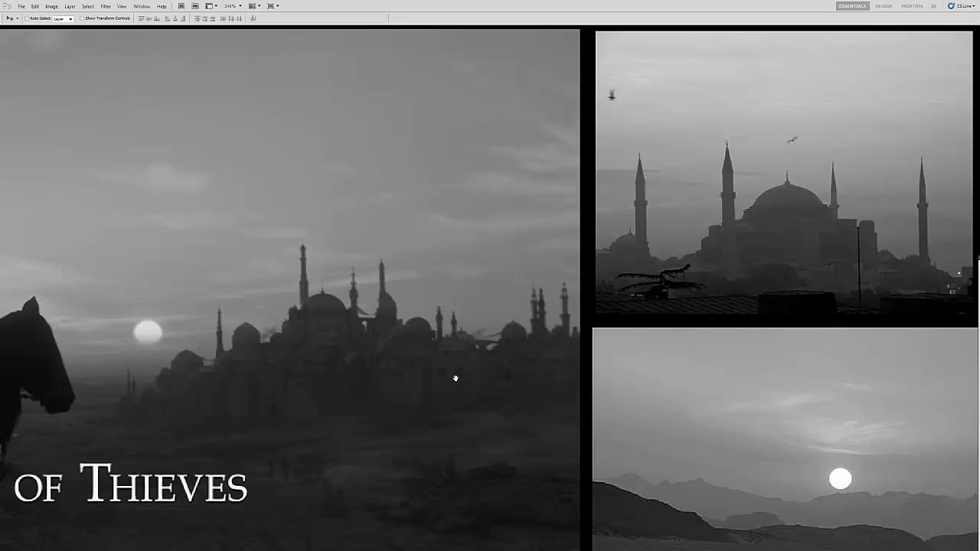
left_click_drag(455, 378, 432, 380)
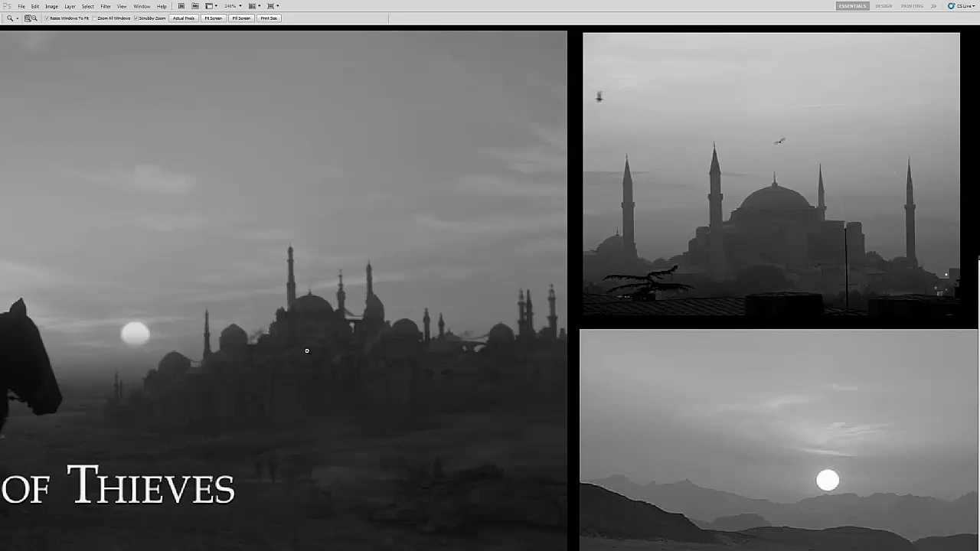
left_click_drag(305, 354, 327, 362)
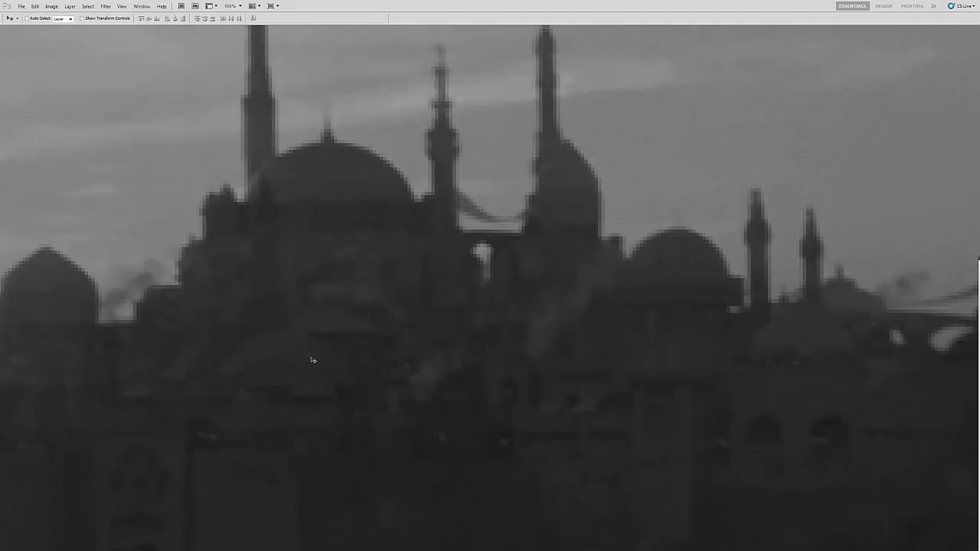
key("z")
left_click(334, 354, "alt")
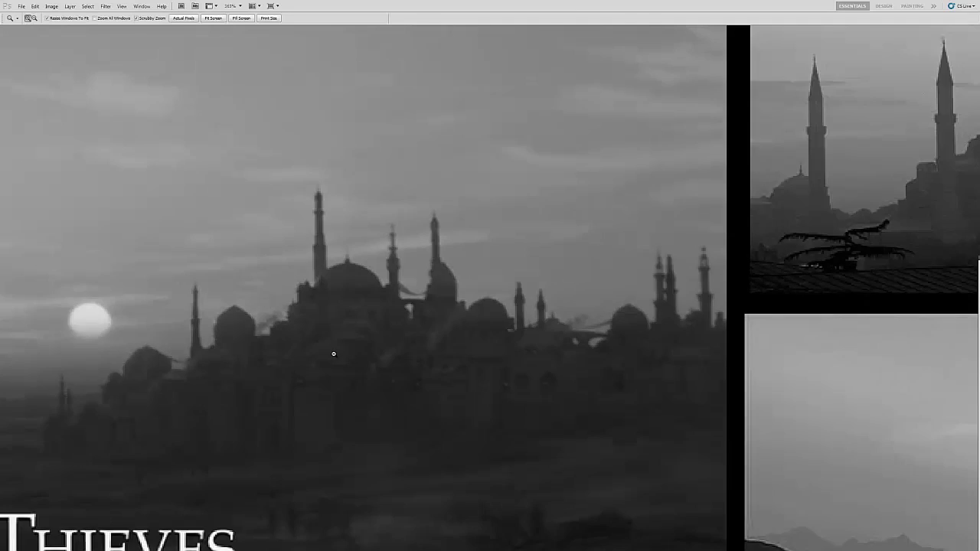
left_click_drag(334, 353, 324, 355)
- Compare the painted city's greyscale values with the mosque and desert photos, and re-examine the mosque up close
left_click_drag(624, 353, 405, 360)
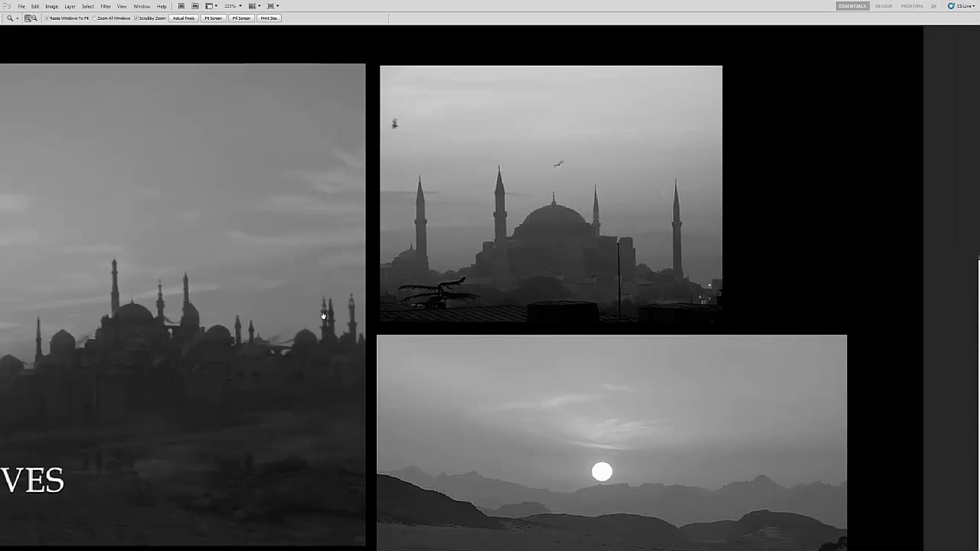
left_click_drag(317, 337, 372, 324)
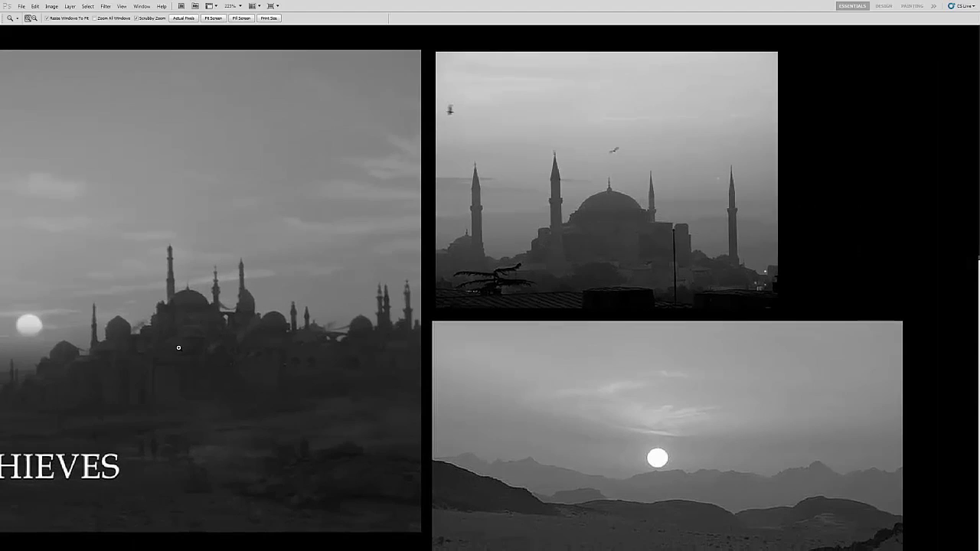
left_click_drag(572, 288, 515, 296)
left_click_drag(551, 258, 605, 262)
left_click_drag(513, 291, 549, 306)
key("v")
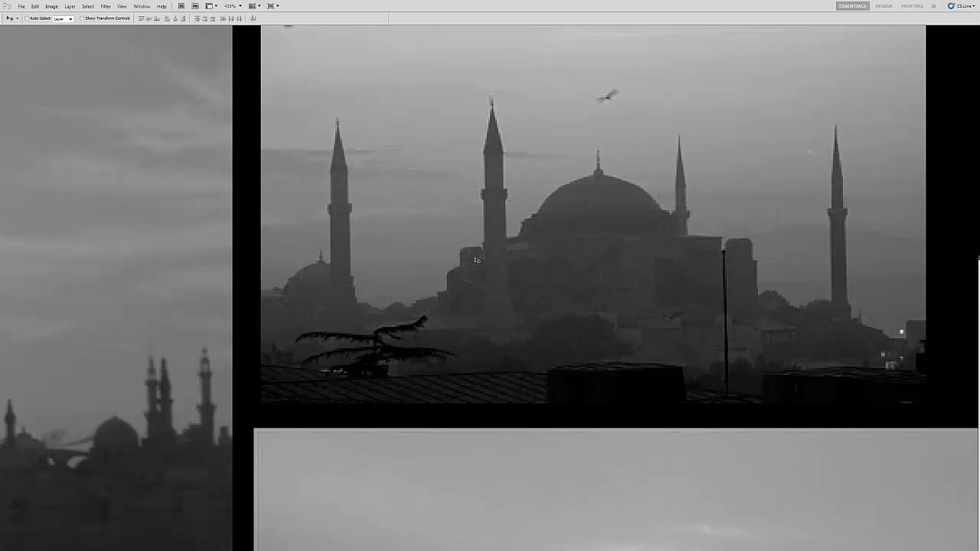
key("z")
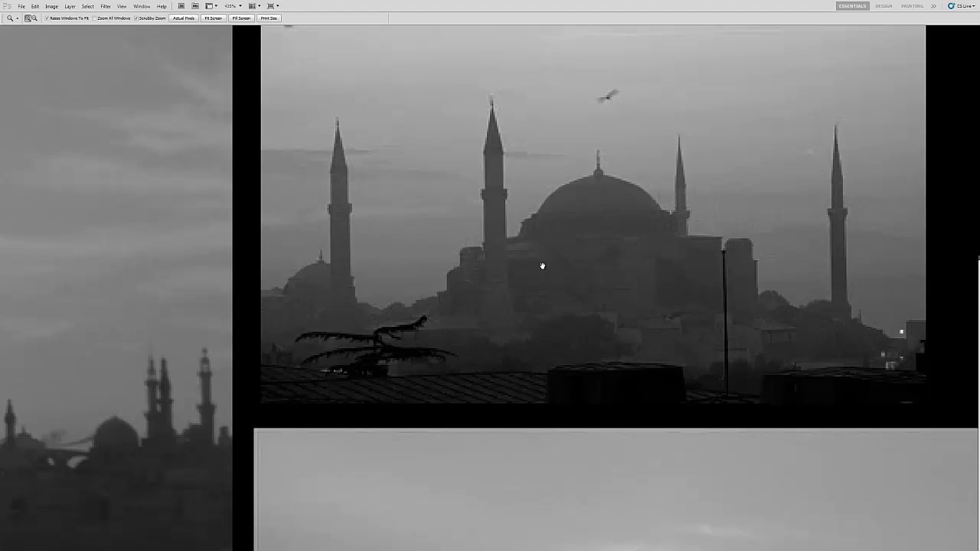
- Mark the haze between the mosque's base and the foreground tree with red brush arrows and strokes on the greyscale photo
left_click_drag(555, 261, 515, 266)
left_click_drag(638, 261, 616, 262)
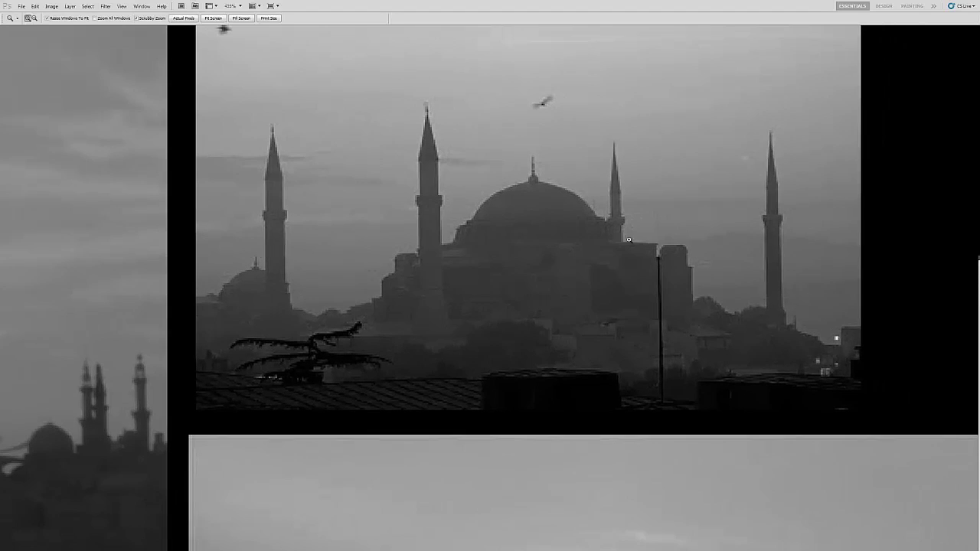
left_click_drag(631, 315, 637, 299)
key("v")
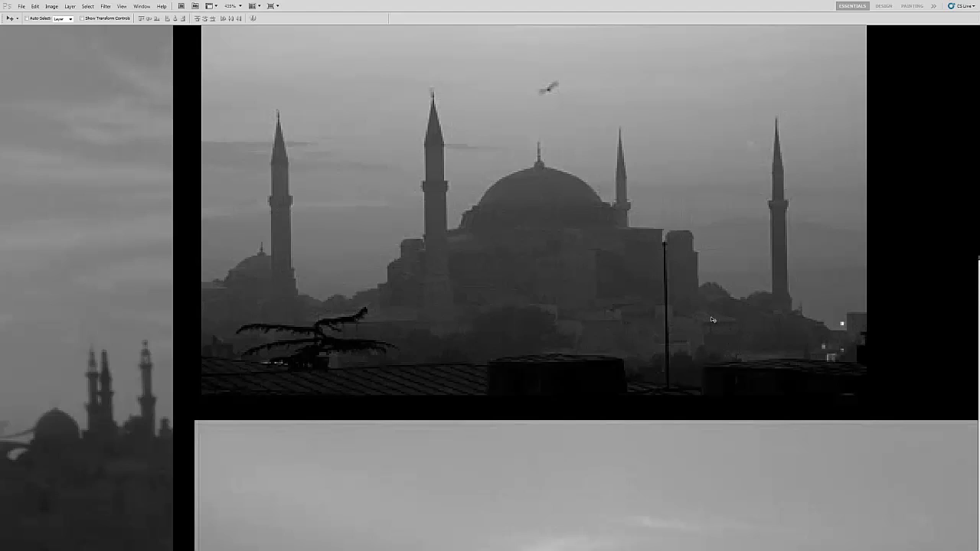
left_click_drag(672, 289, 719, 287)
key("z")
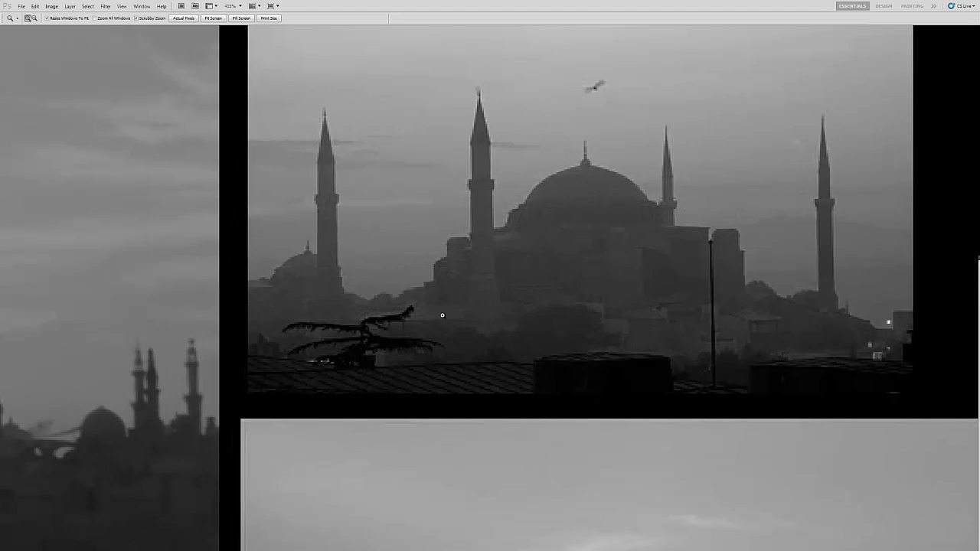
key("v")
key("b")
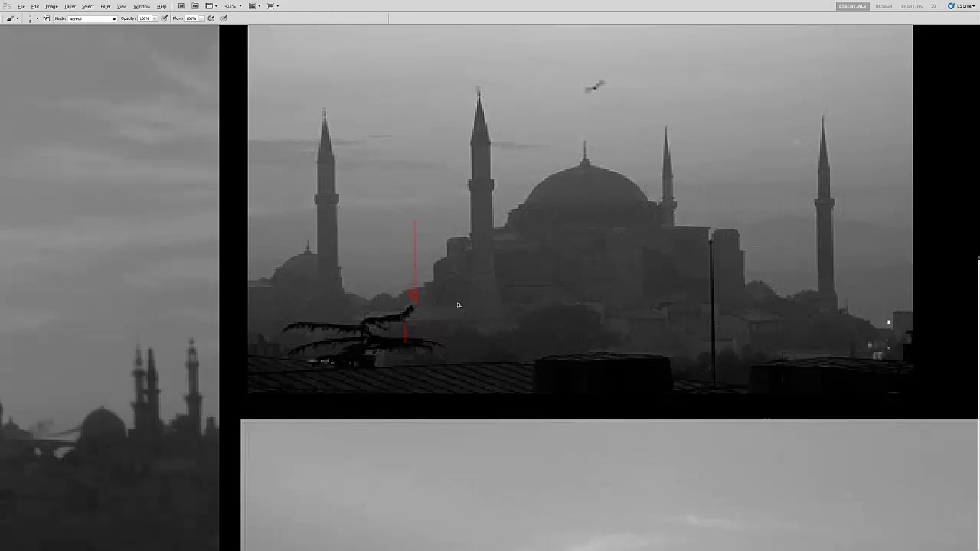
left_click_drag(467, 274, 448, 280)
left_click_drag(528, 272, 464, 284)
left_click_drag(503, 251, 582, 227)
- Mark the low dome in front of the painted city's main dome with short red strokes, and erase them
scroll(582, 227, "down", 3)
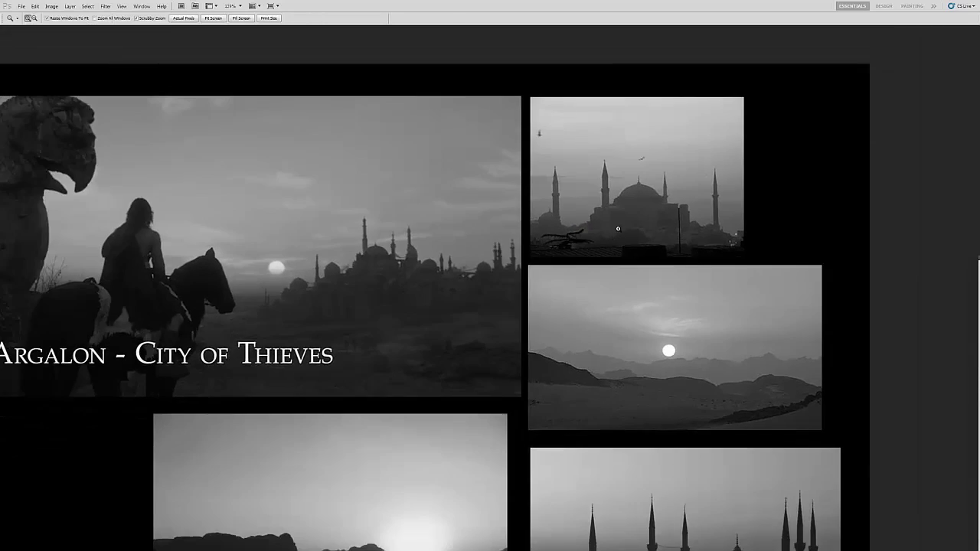
scroll(641, 225, "down", 2)
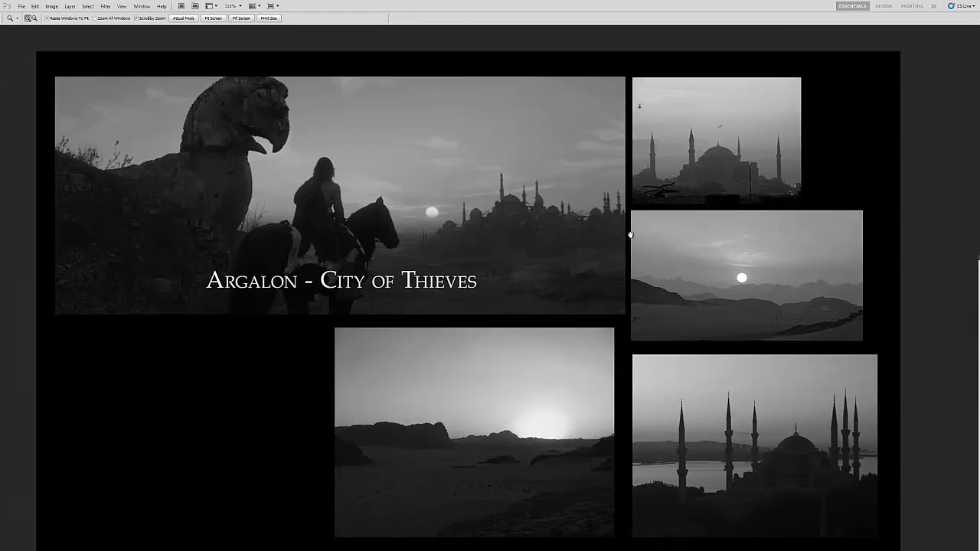
scroll(506, 230, "up", 4)
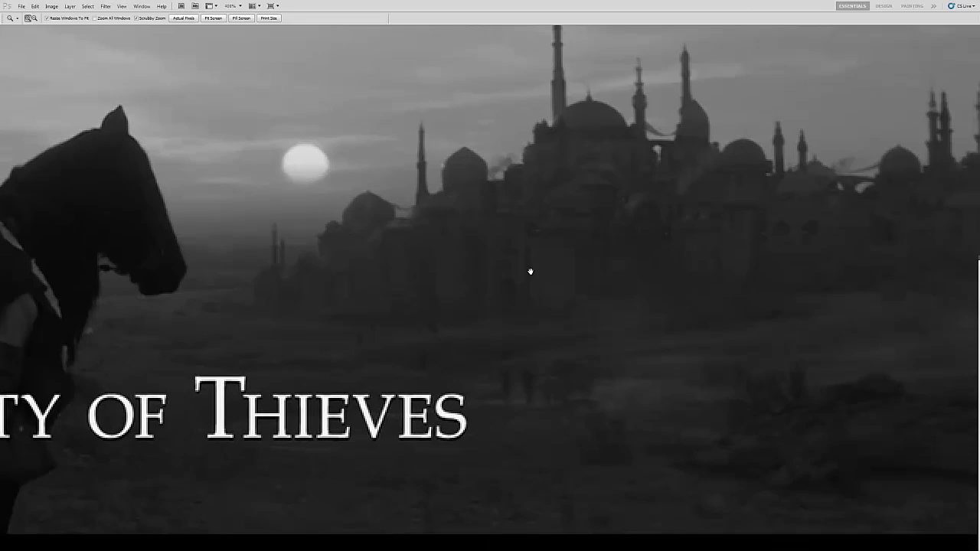
scroll(530, 268, "up", 2)
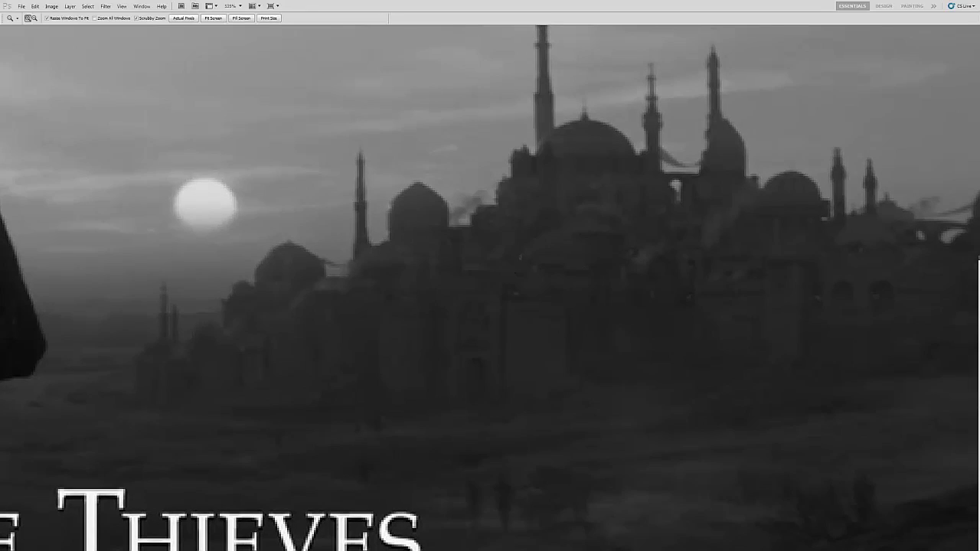
key("b")
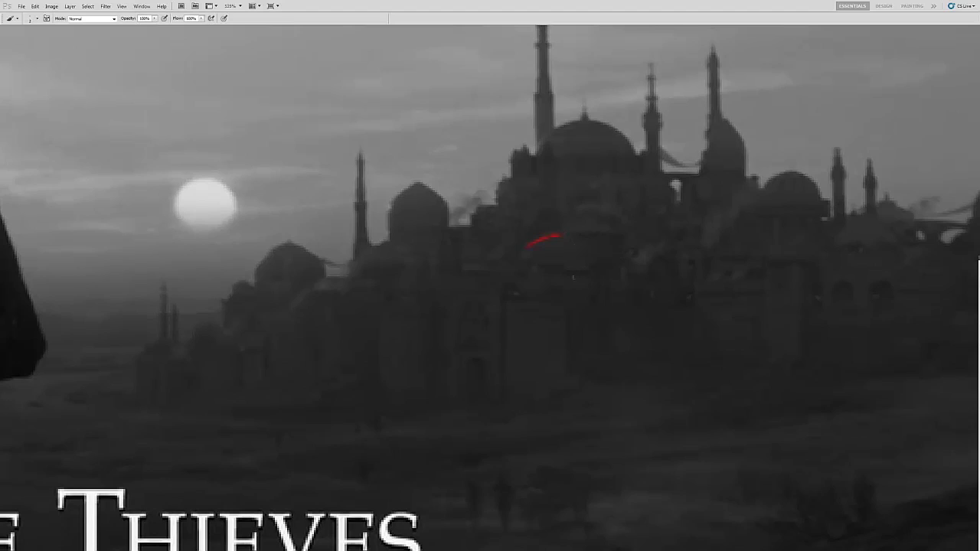
left_click_drag(563, 270, 594, 268)
key("e")
left_click_drag(562, 237, 530, 245)
left_click_drag(590, 269, 547, 271)
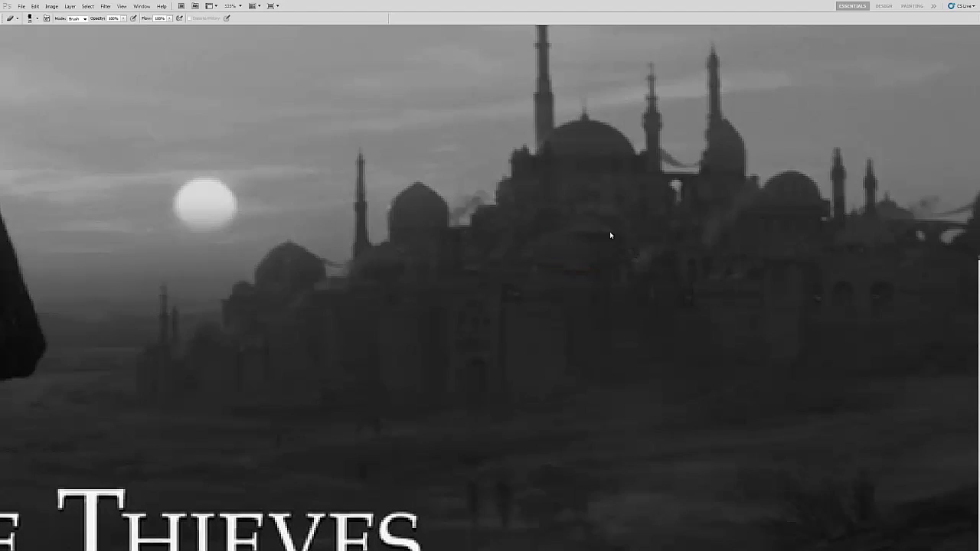
- Draw another red stroke across the base of the painted city's low front dome, and erase it
key("b")
mouse_move(609, 242)
left_mouse_down()
mouse_move(567, 226)
mouse_move(578, 246)
mouse_move(501, 258)
mouse_move(531, 263)
left_mouse_up()
key("e")
key("ctrl+space")
left_click_drag(531, 264, 557, 256)
- Compare the painted city's greyscale values with the mosque and desert photos across the whole board
key("v")
key("space")
left_click_drag(410, 262, 404, 235)
left_click_drag(547, 240, 690, 207)
key("z")
key("v")
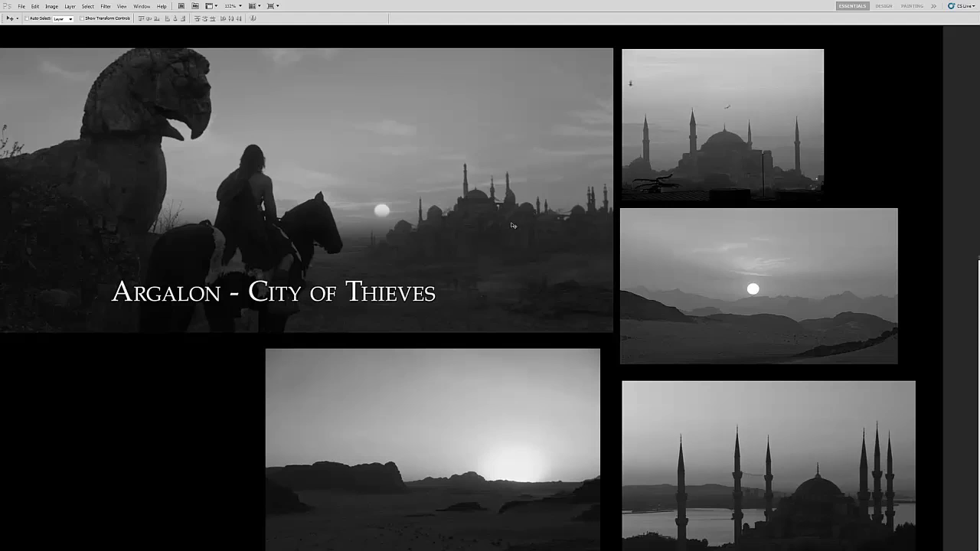
key("z")
left_click_drag(536, 225, 522, 234)
key("space")
left_click_drag(522, 234, 530, 205)
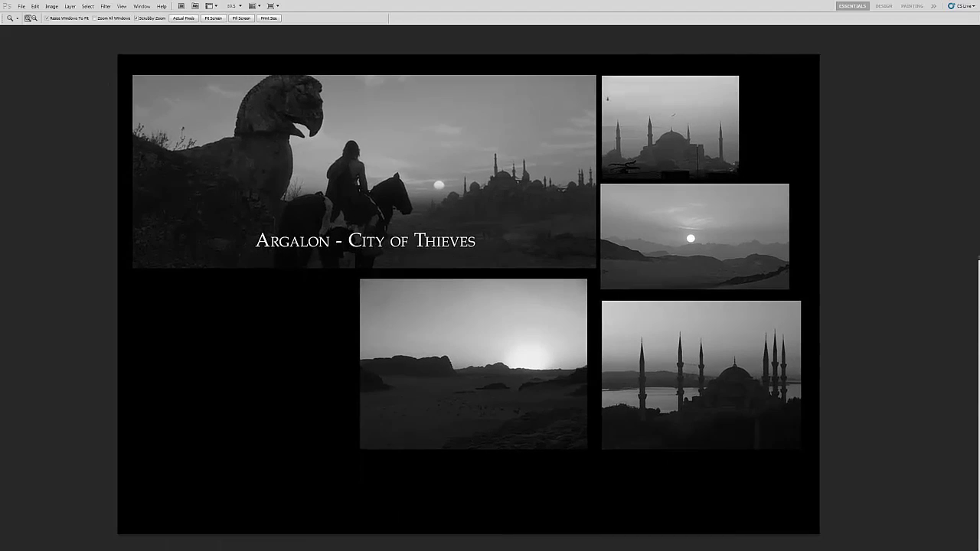
- Return the reference board to full colour and switch from full-screen view to the standard screen mode
left_click_drag(633, 268, 609, 270)
key("space")
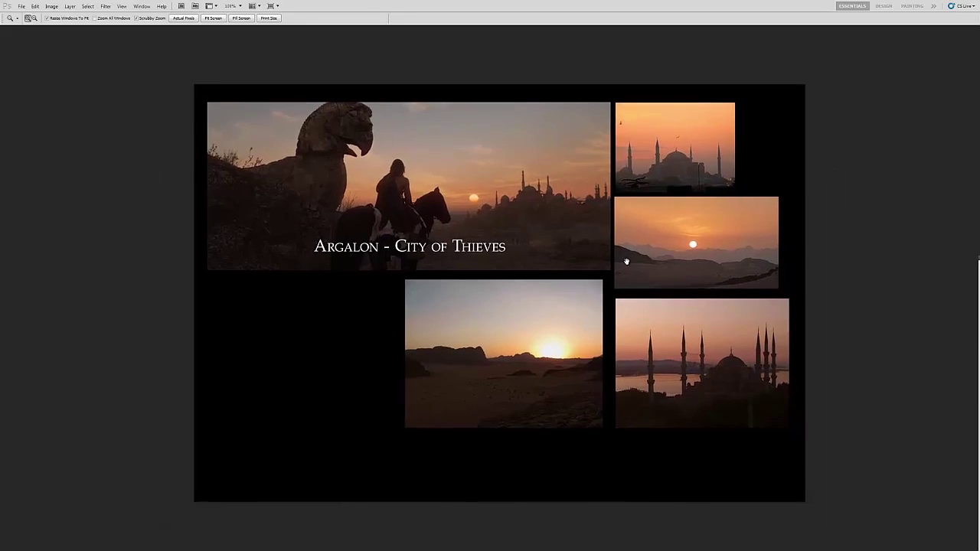
left_click(609, 269)
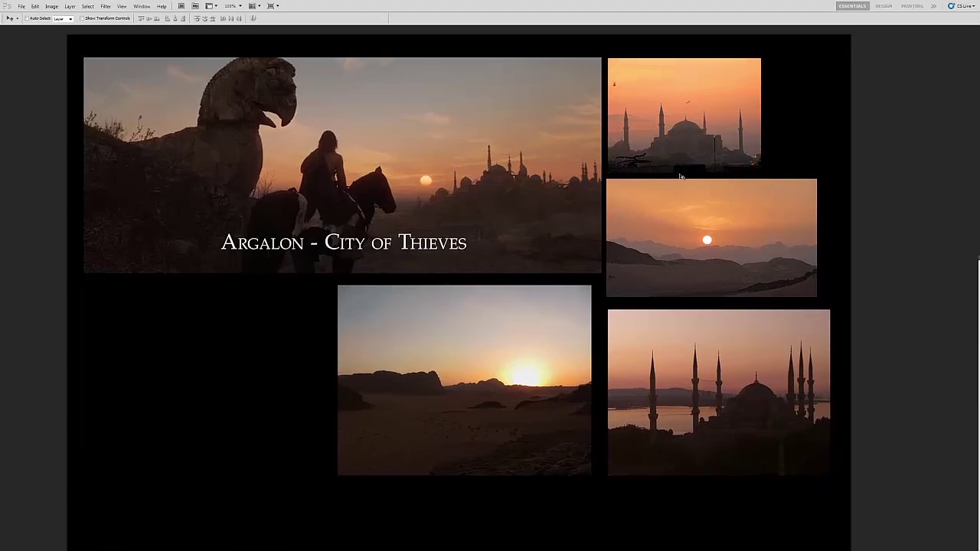
left_click_drag(366, 123, 369, 131)
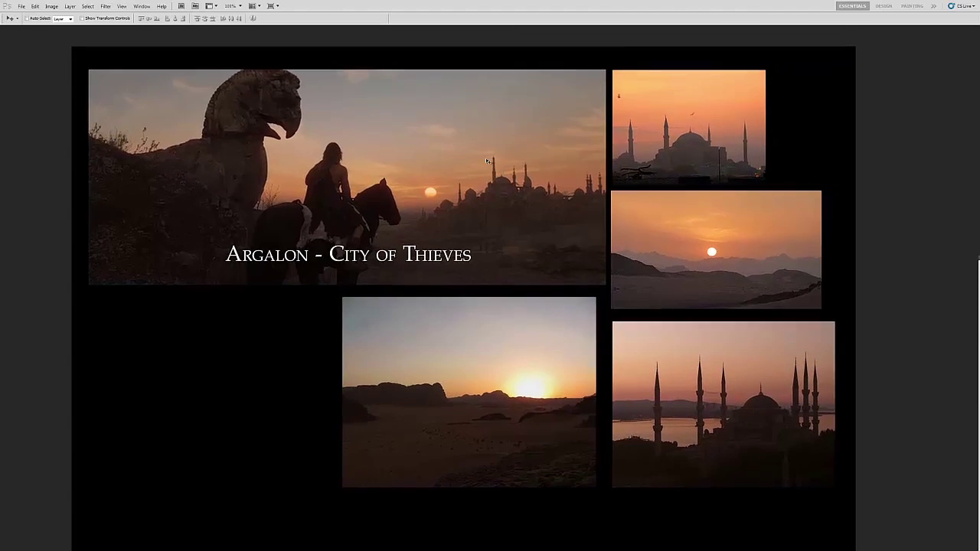
key("f")
key("f")
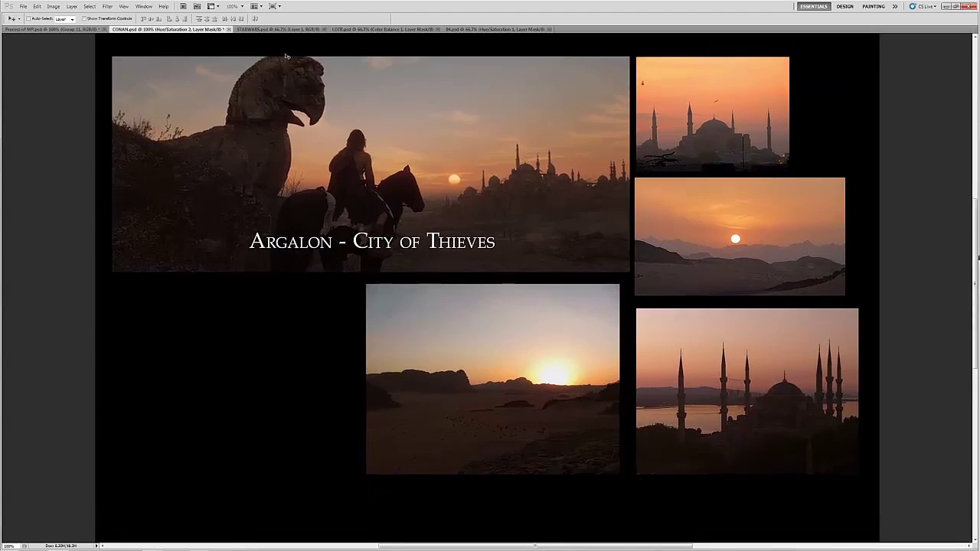